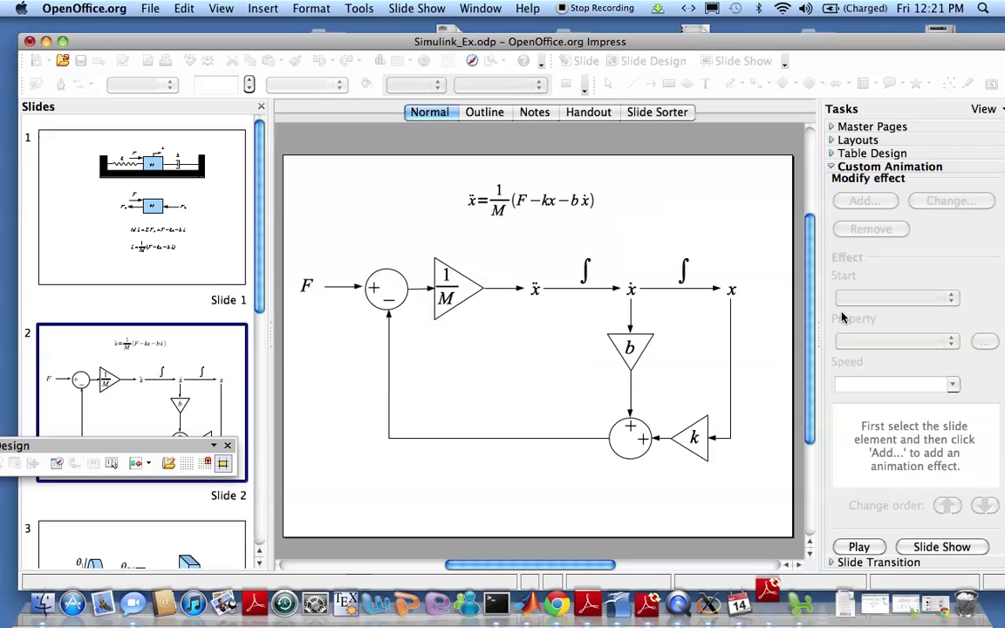
- Launch Simulink from the MATLAB prompt and move the Library Browser to the left
left_click(527, 602)
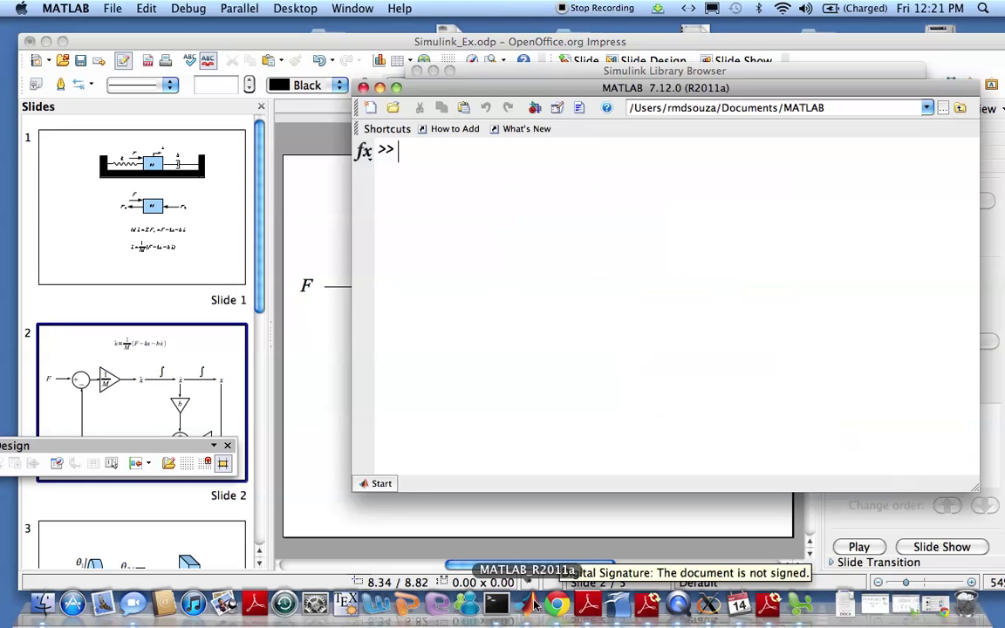
left_click_drag(496, 95, 418, 111)
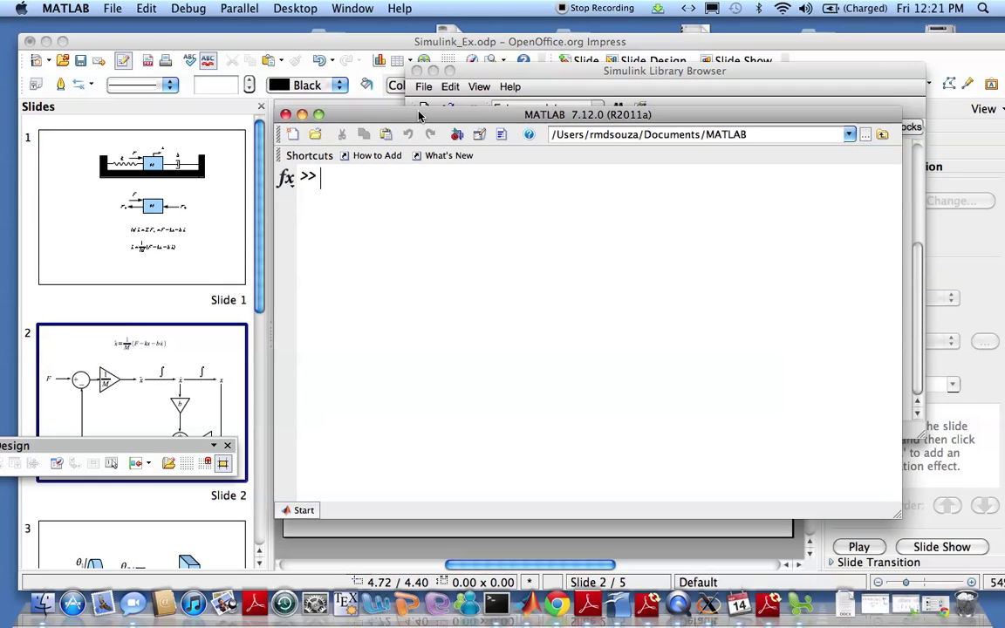
type("simulink")
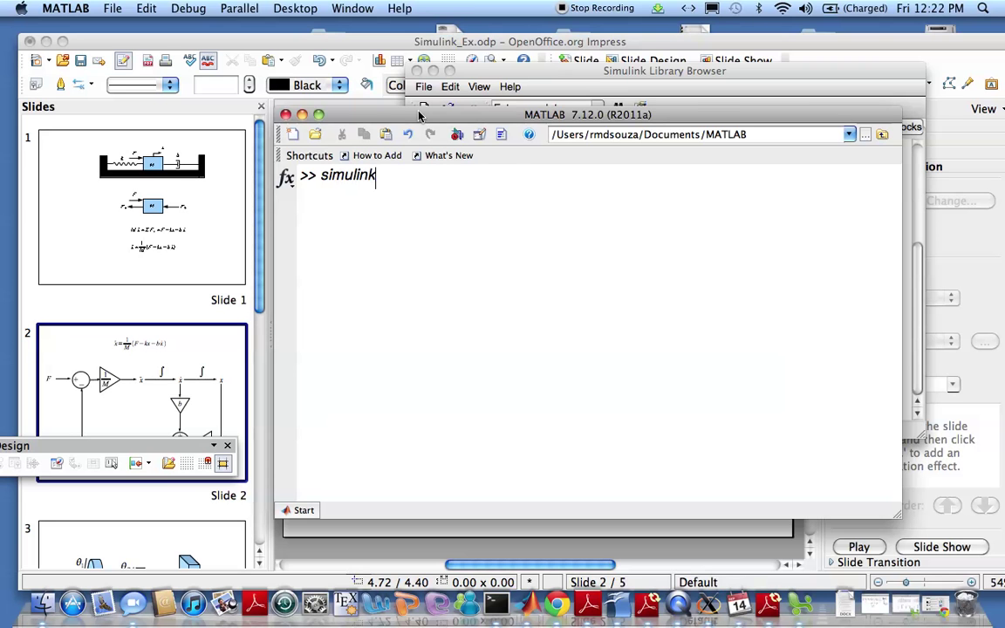
key("Return")
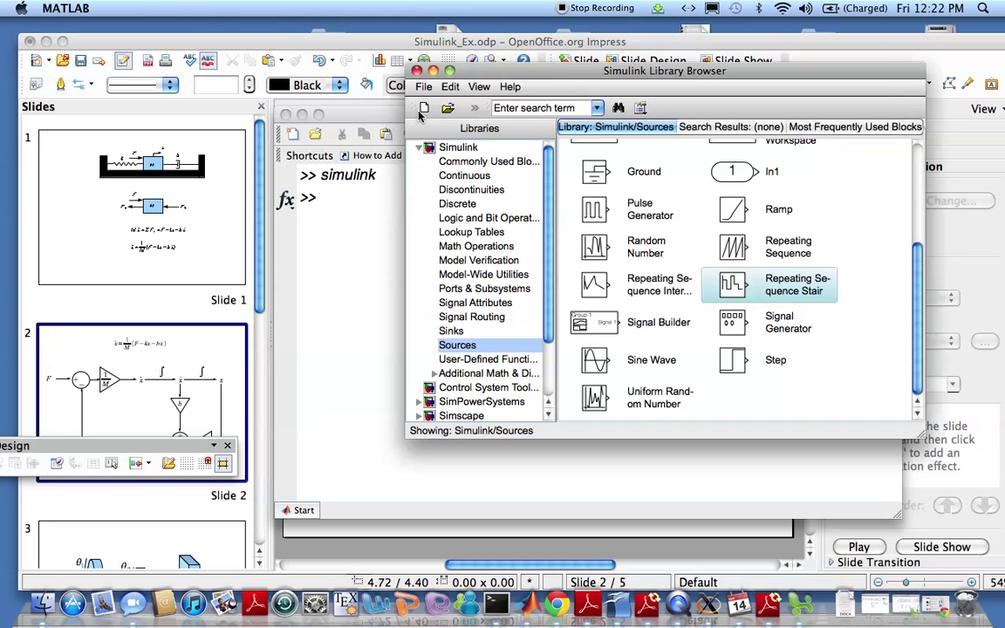
left_click_drag(476, 77, 179, 81)
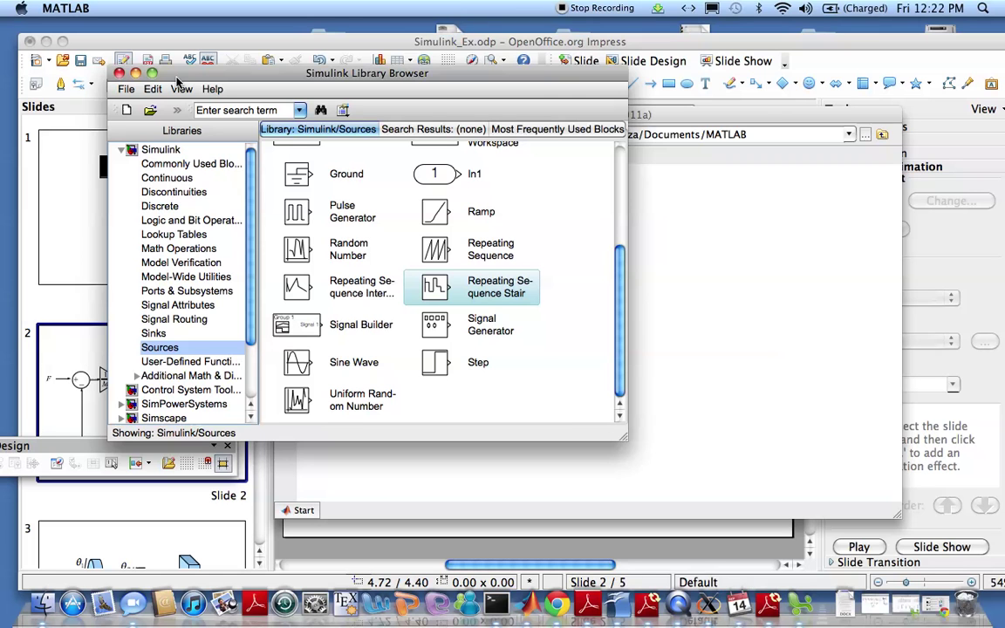
left_click_drag(192, 78, 115, 83)
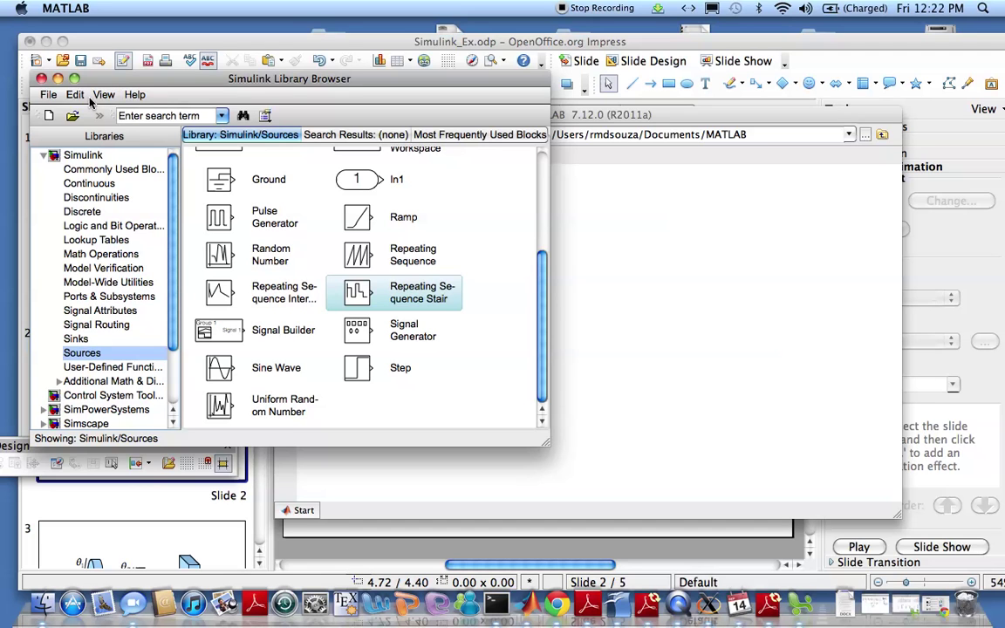
- Create a new blank Simulink model via File > New > Model
left_click(49, 95)
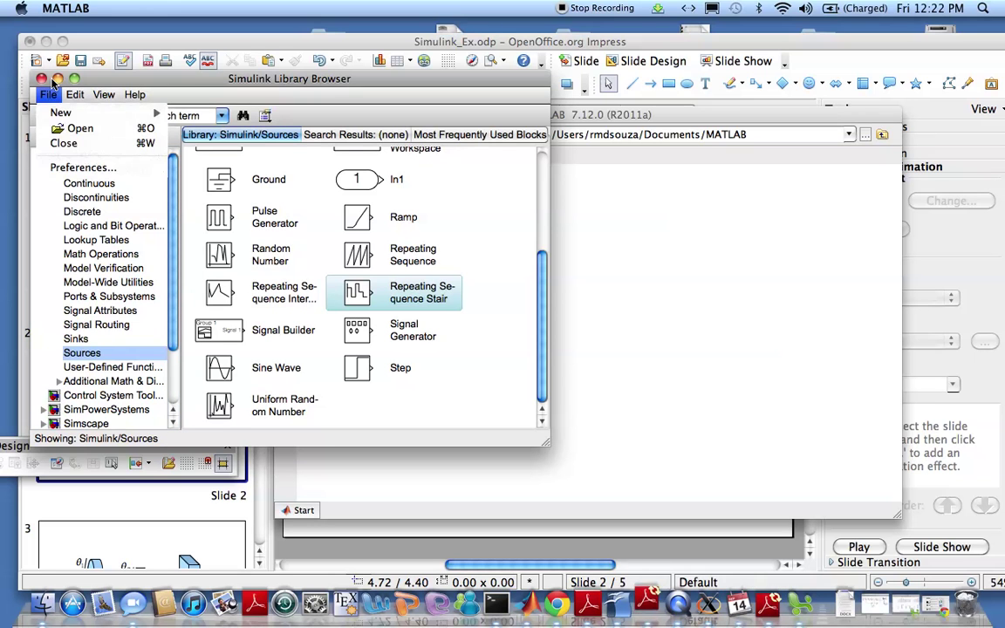
mouse_move(92, 112)
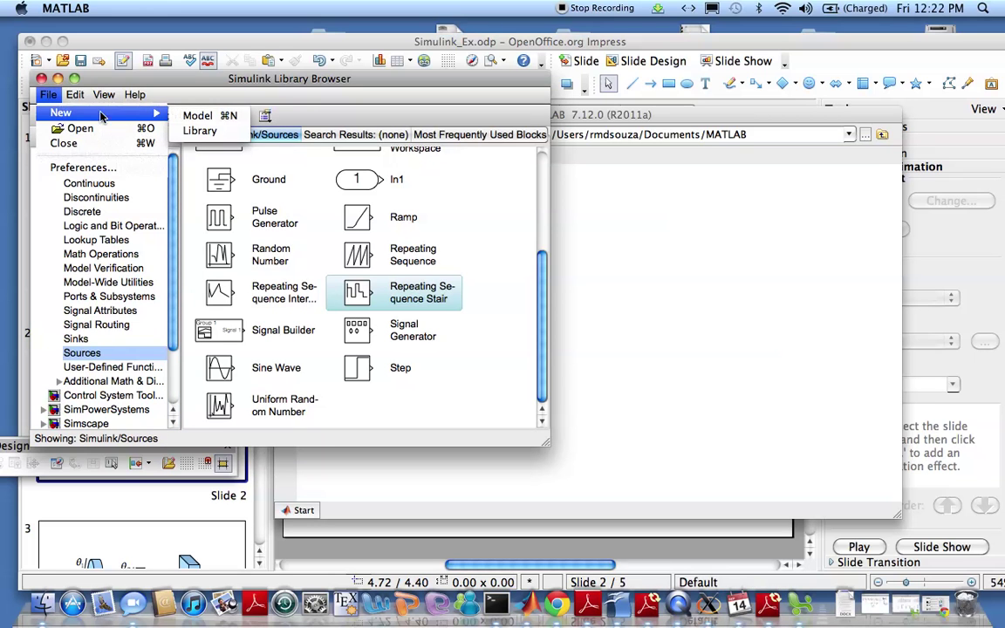
left_click(186, 117)
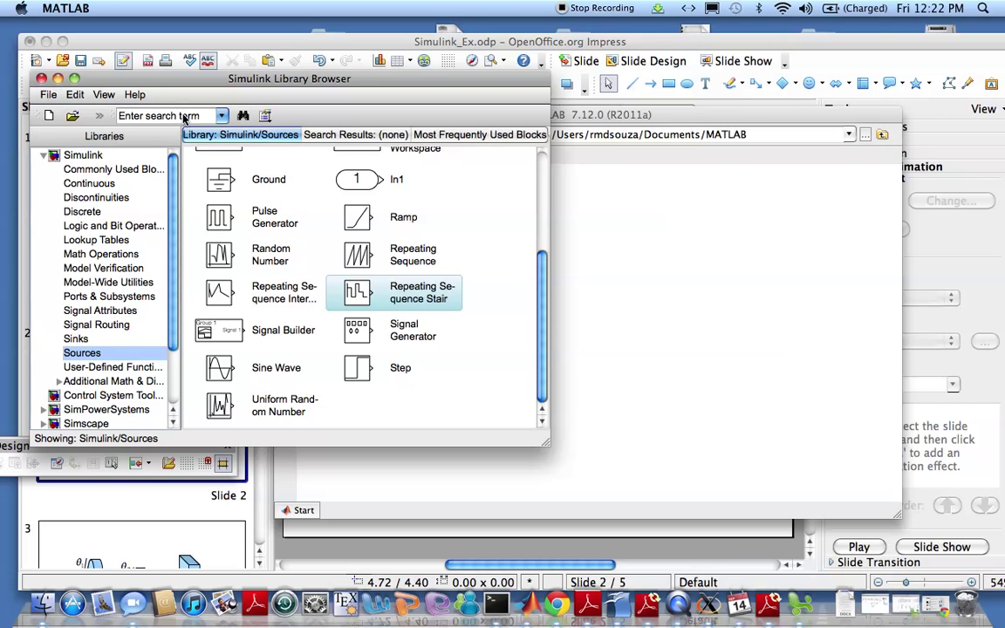
- Arrange the Library Browser and the untitled1 model window side by side
left_click_drag(177, 81, 273, 218)
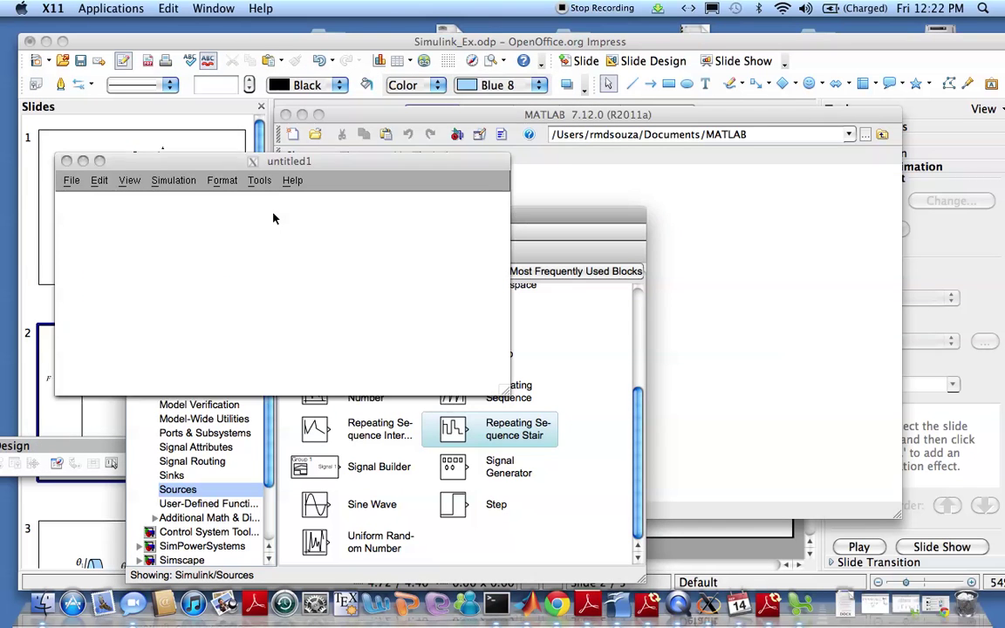
left_click_drag(204, 163, 659, 134)
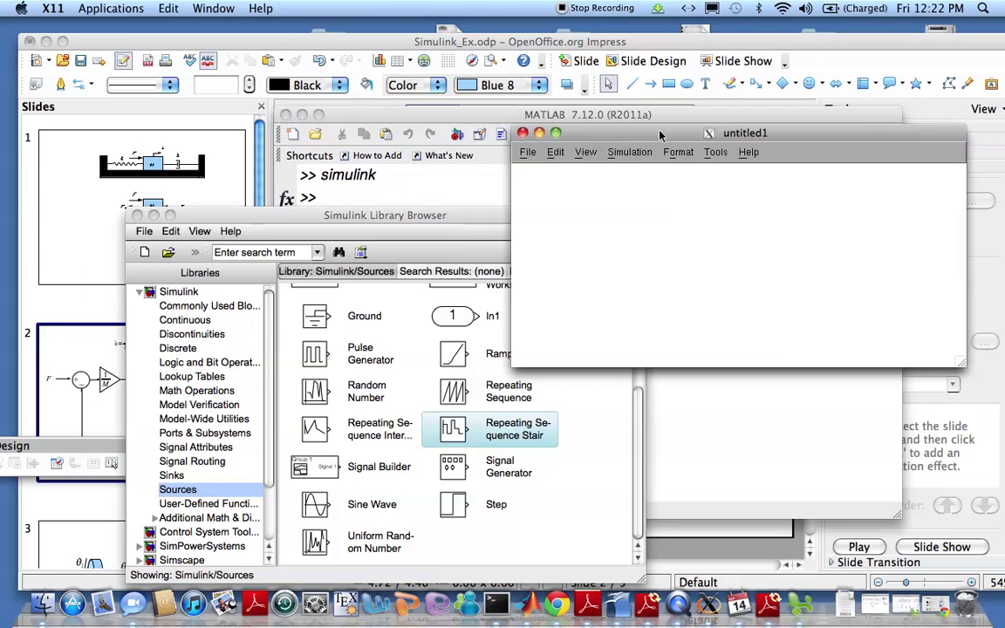
left_click(348, 218)
left_click_drag(348, 218, 271, 127)
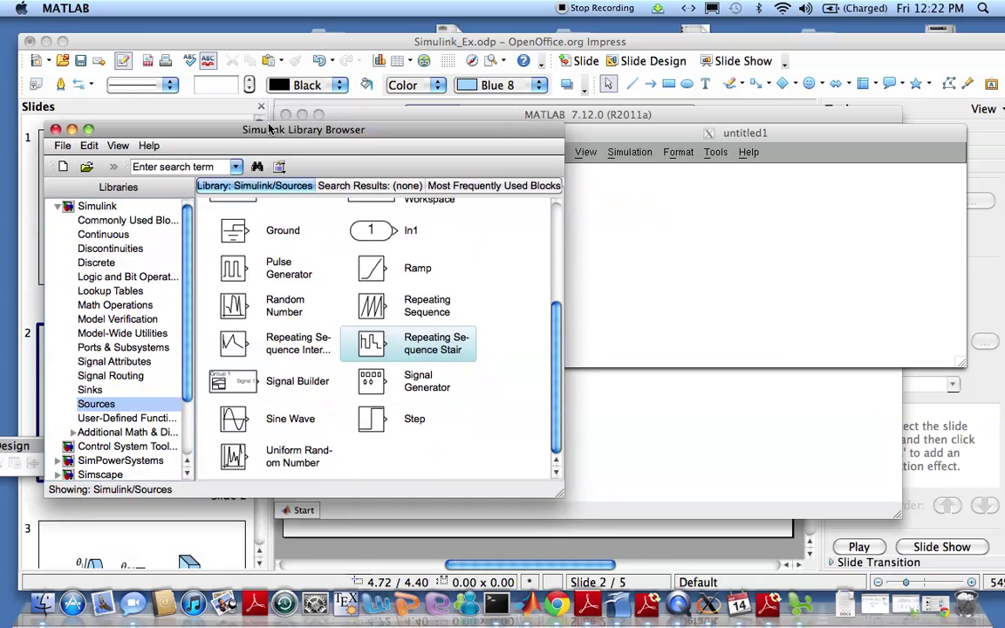
left_click(617, 140)
left_click_drag(617, 139, 554, 162)
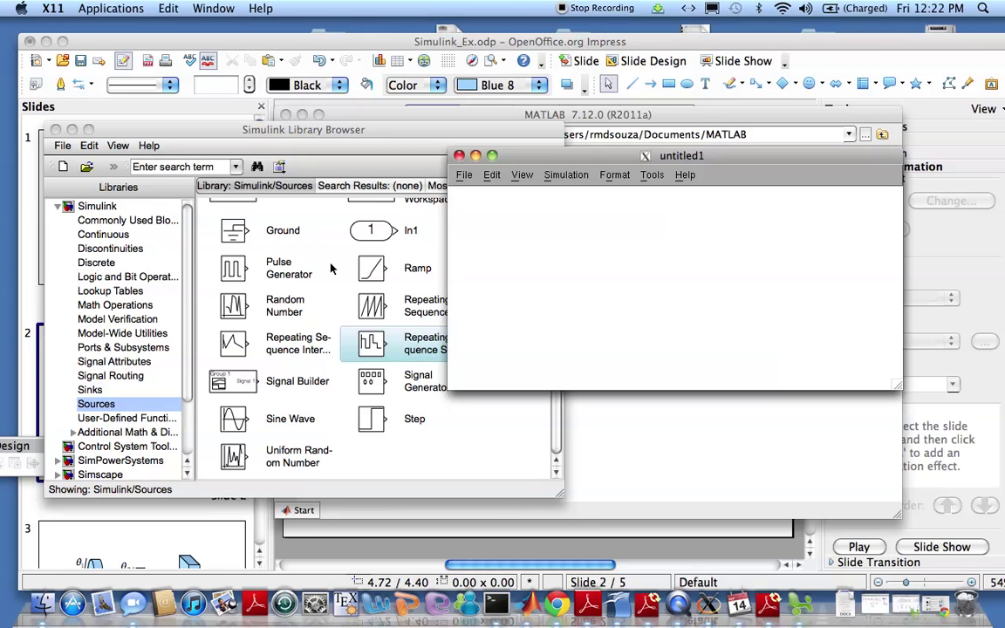
- Add two Integrator blocks from Continuous and wire Integrator's output into Integrator1
left_click(123, 239)
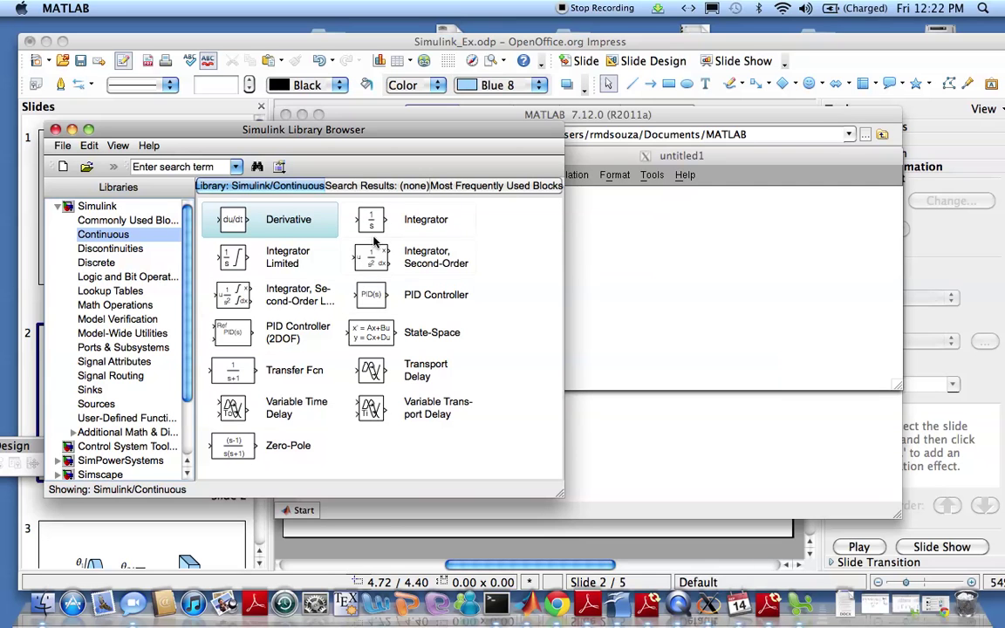
left_click(371, 223)
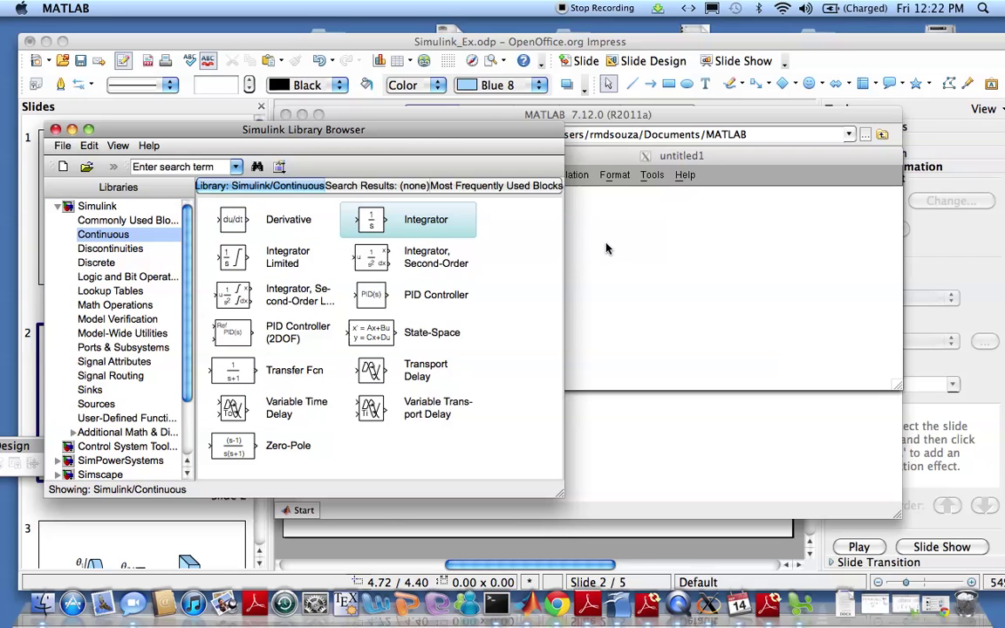
left_click_drag(608, 248, 606, 248)
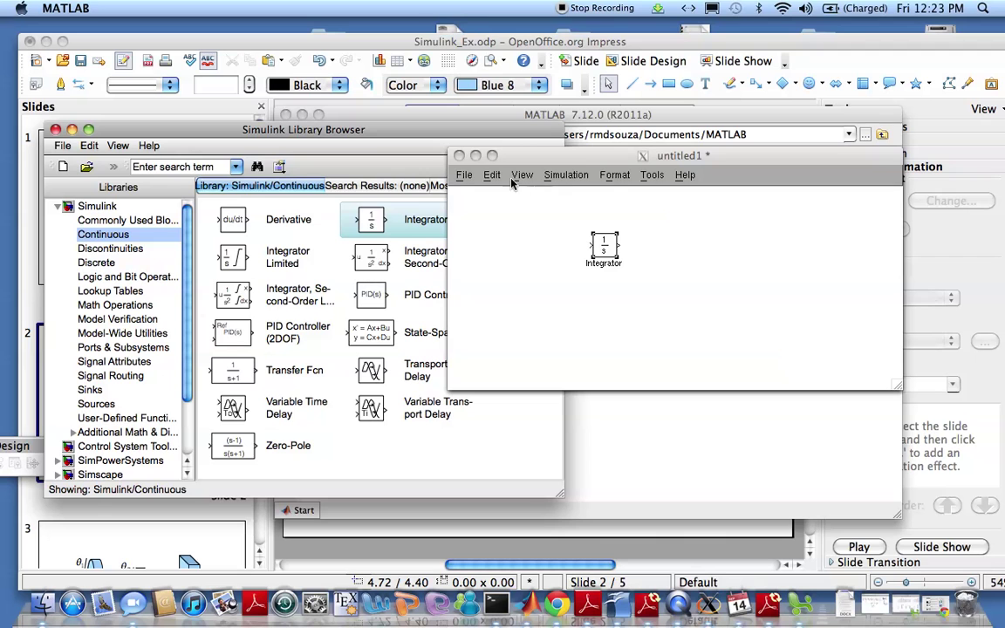
left_click(330, 206)
left_click_drag(371, 220, 685, 251)
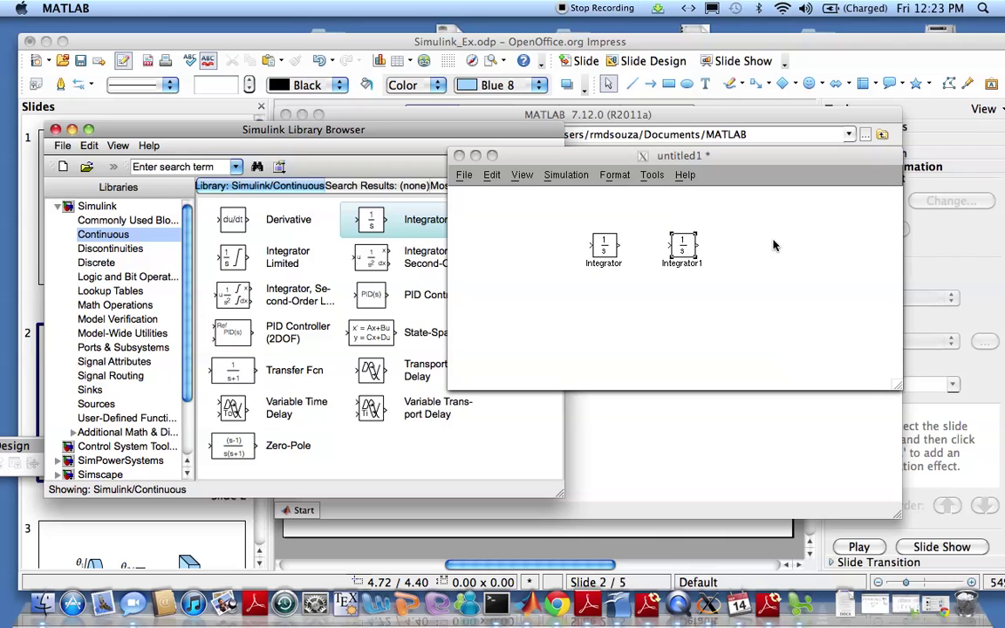
left_click(618, 248)
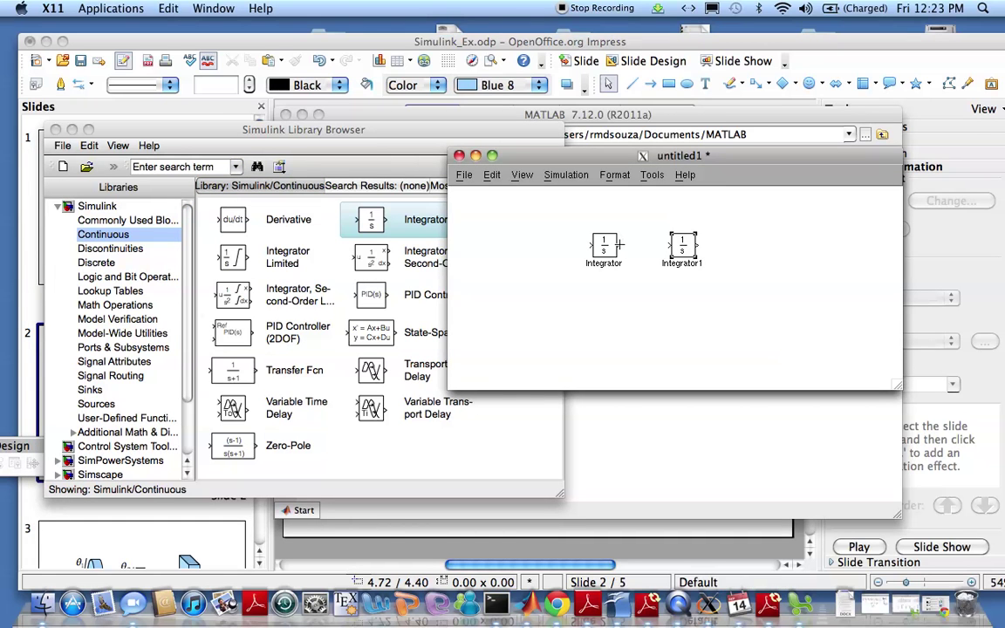
left_click_drag(620, 245, 748, 245)
- Add a Gain block from Math Operations below the integrators and flip it left
left_click(113, 306)
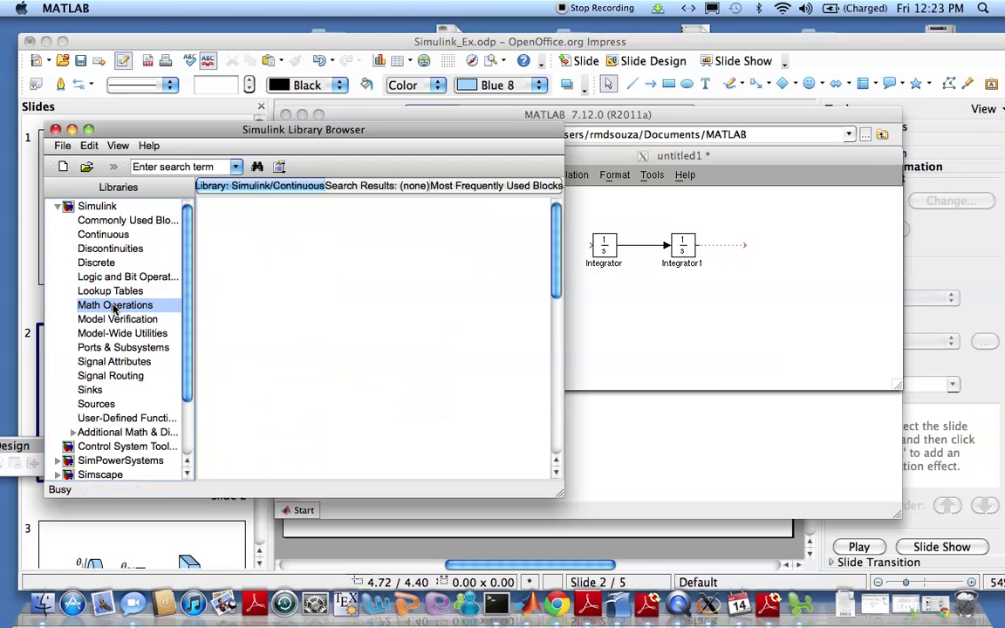
left_click(231, 410)
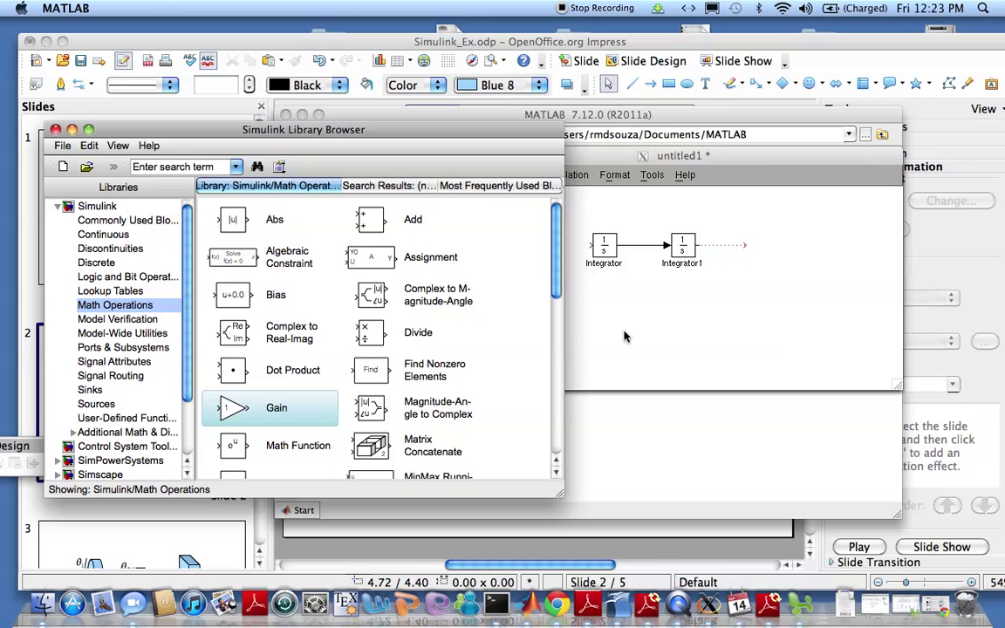
left_click_drag(625, 336, 627, 337)
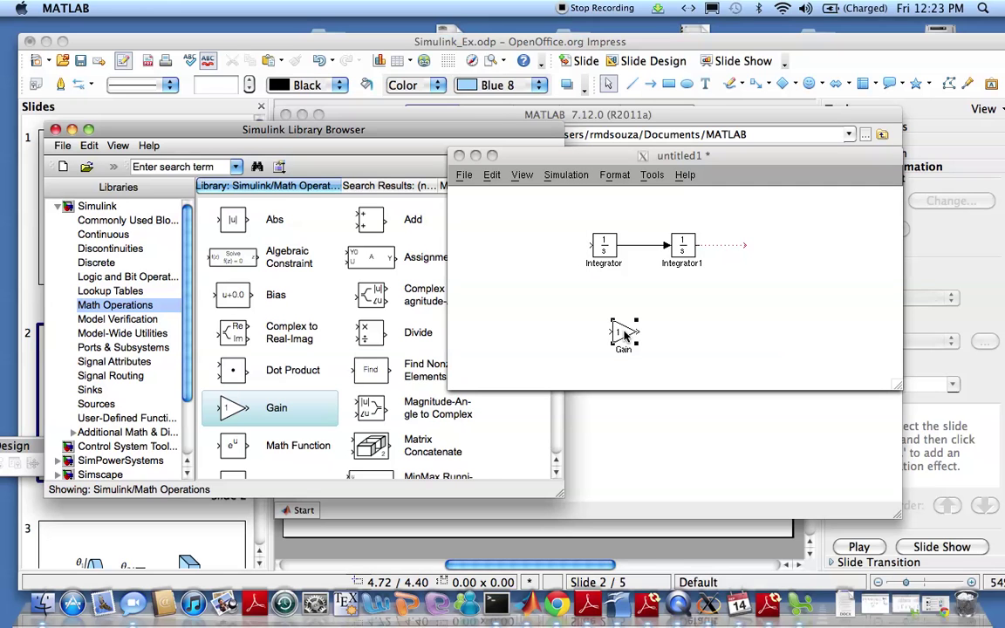
left_click(619, 177)
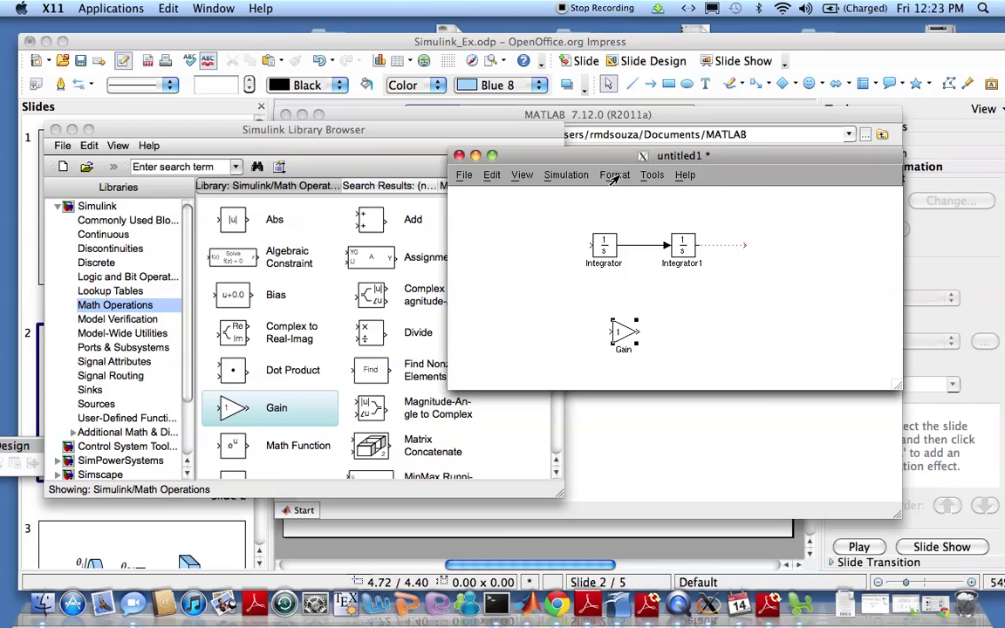
left_click(615, 175)
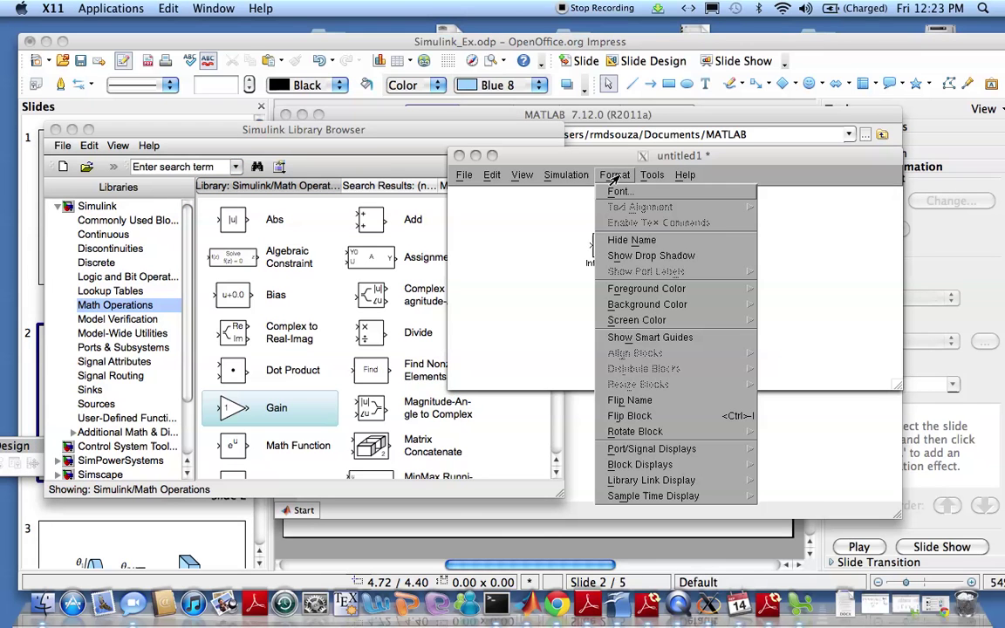
left_click(630, 423)
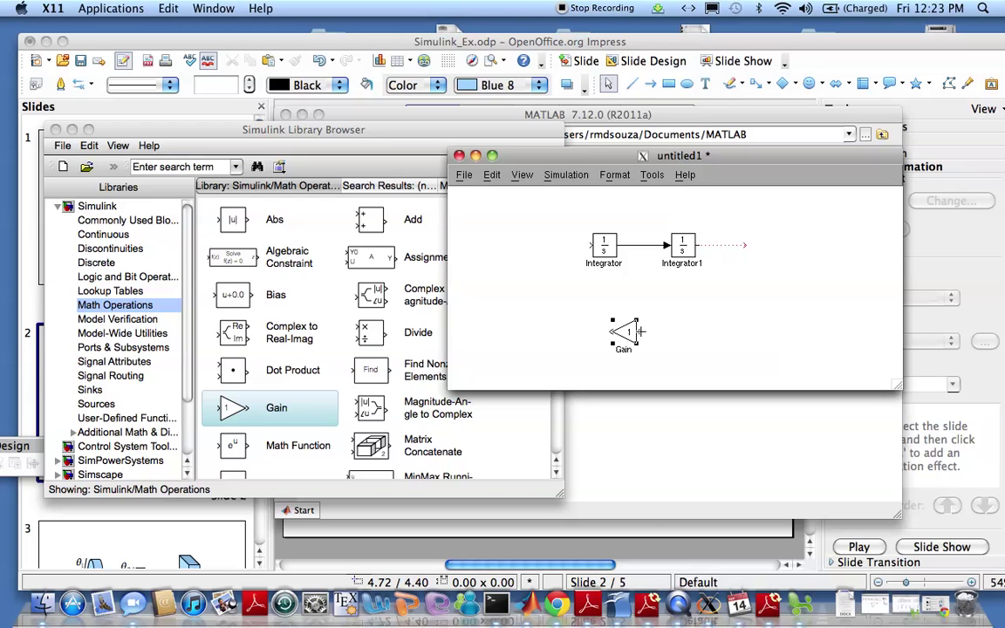
- Position the Gain under Integrator1 and branch Integrator1's output into it
left_click_drag(641, 331, 706, 245)
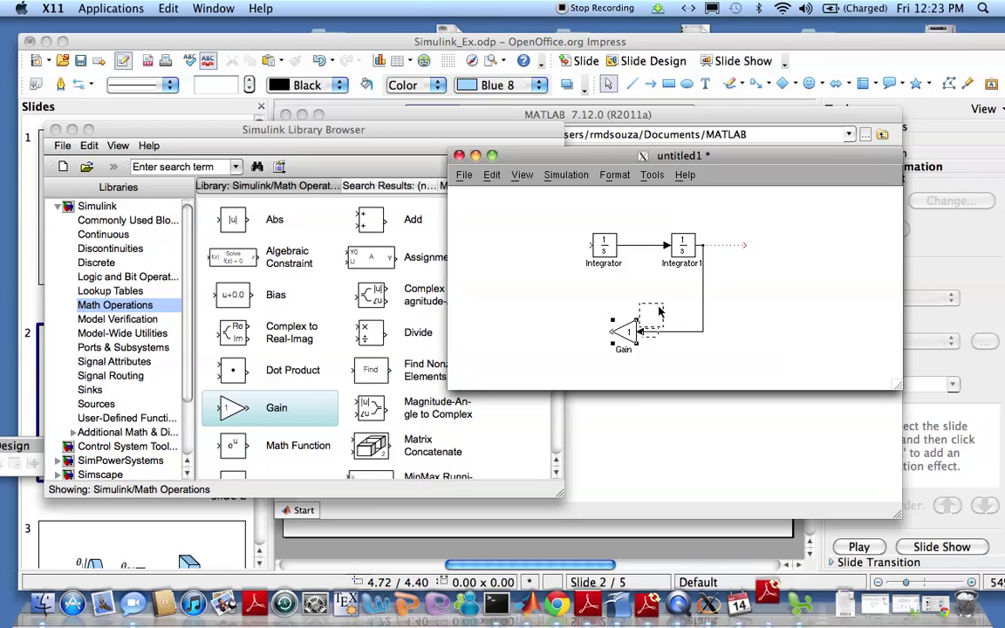
left_click_drag(642, 329, 663, 310)
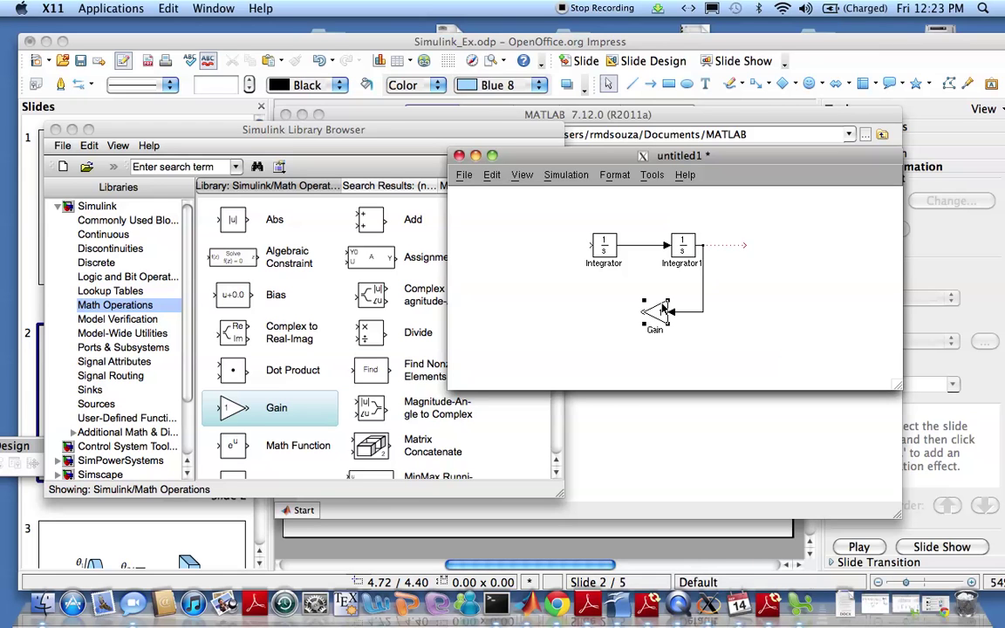
left_click_drag(665, 310, 677, 334)
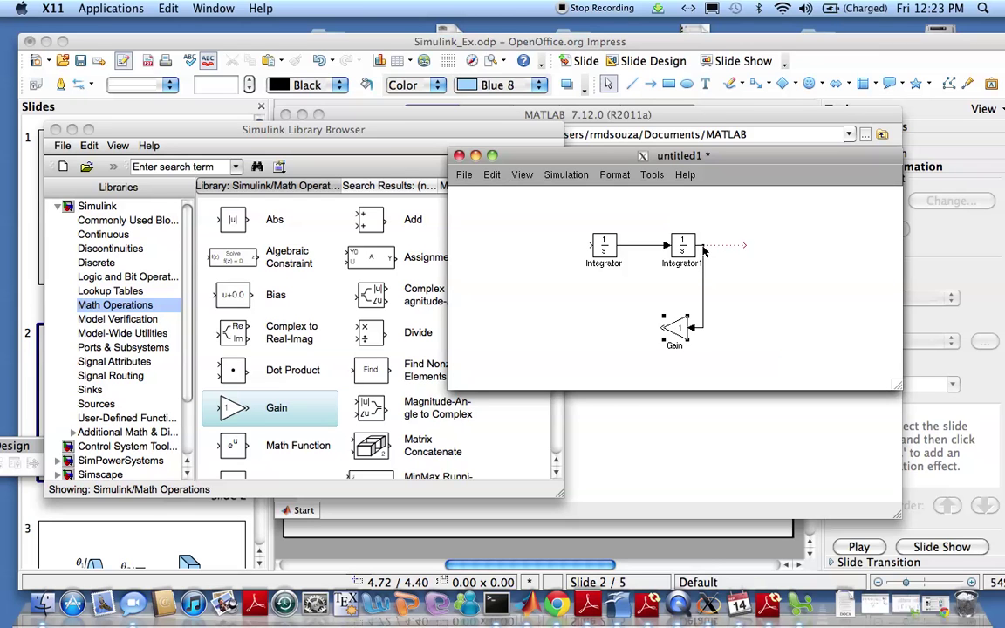
left_click(708, 245)
left_click_drag(709, 245, 709, 245)
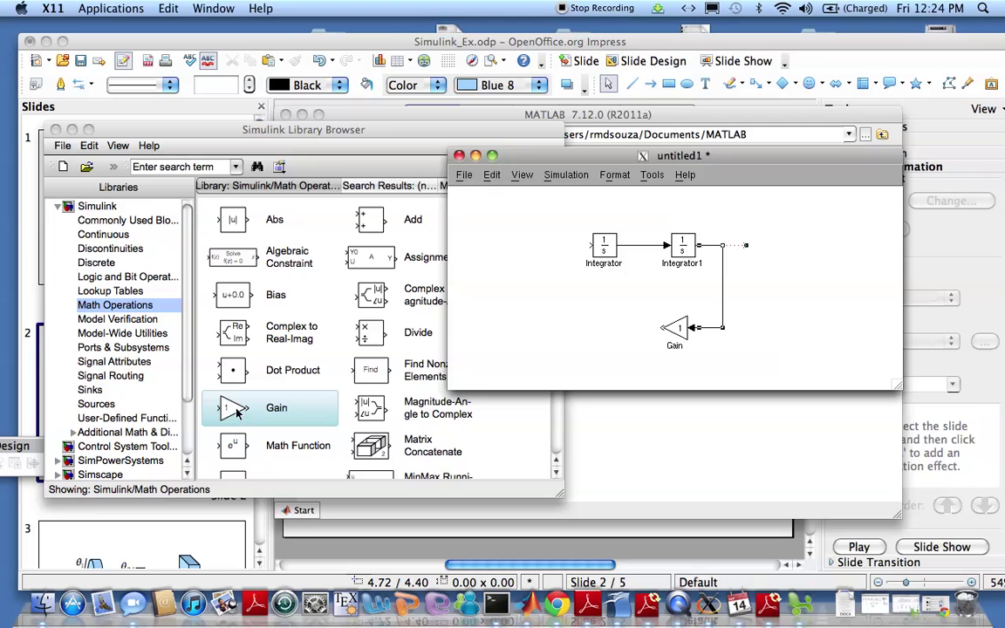
- Add a second flipped Gain block fed by a branch of Integrator's output
left_click_drag(235, 413, 636, 293)
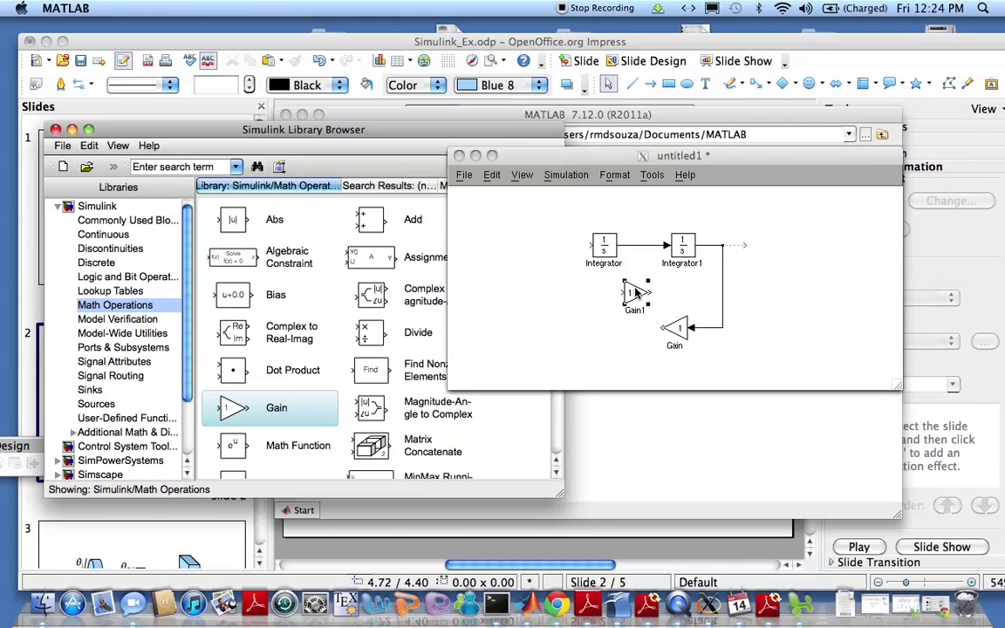
left_click(614, 175)
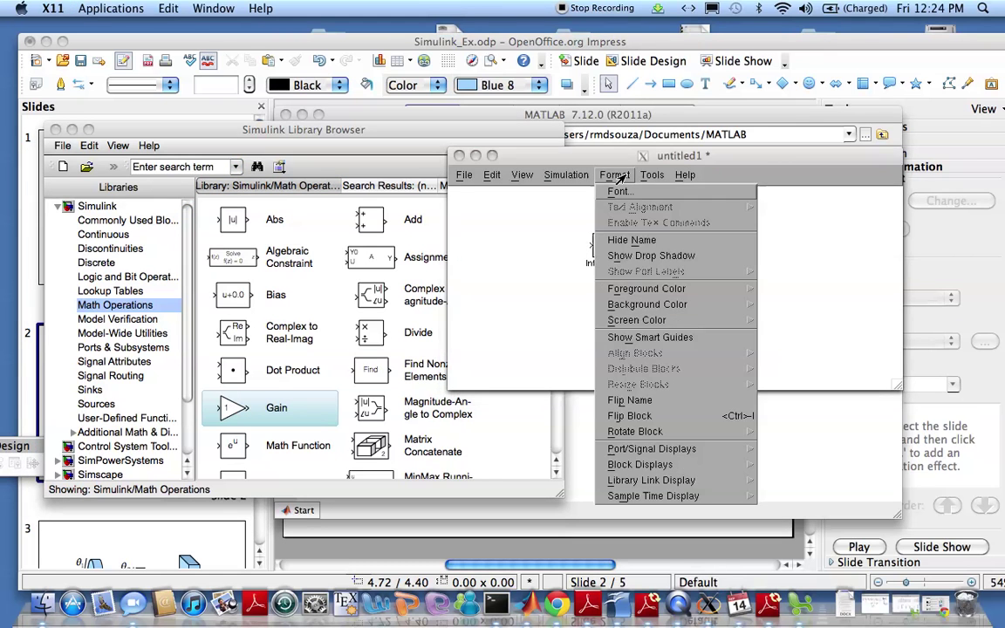
left_click(633, 418)
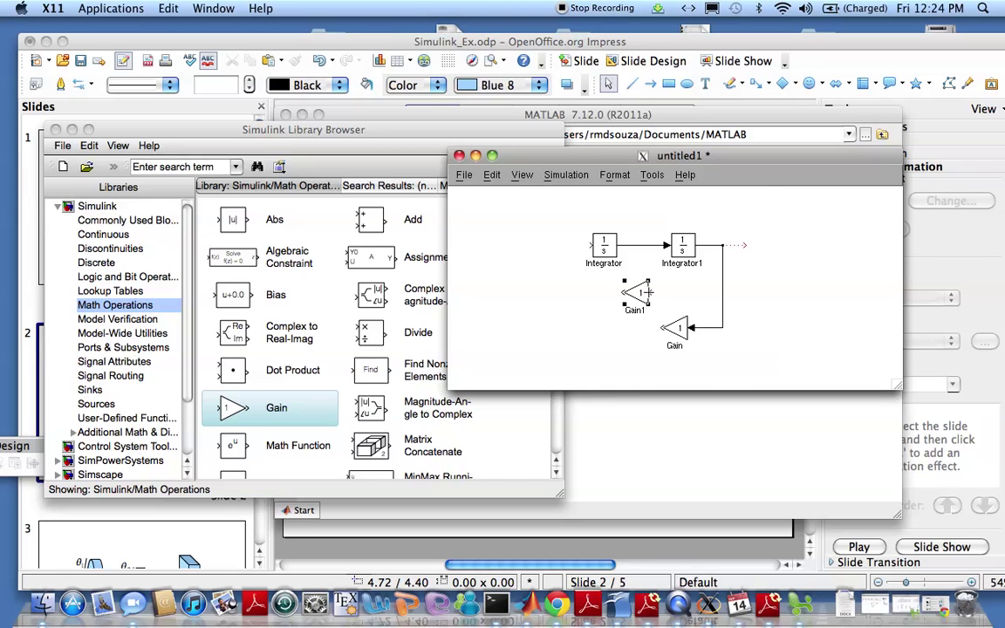
left_click_drag(650, 292, 648, 245)
left_click_drag(637, 297, 625, 300)
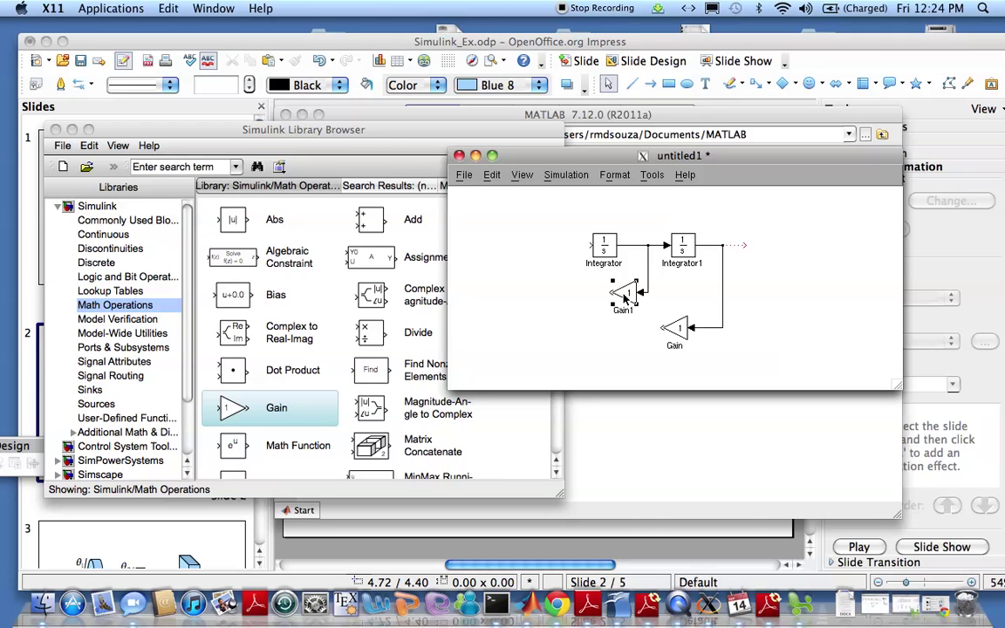
- Set the original Gain block's gain to k
left_click(673, 328)
double_click(672, 328)
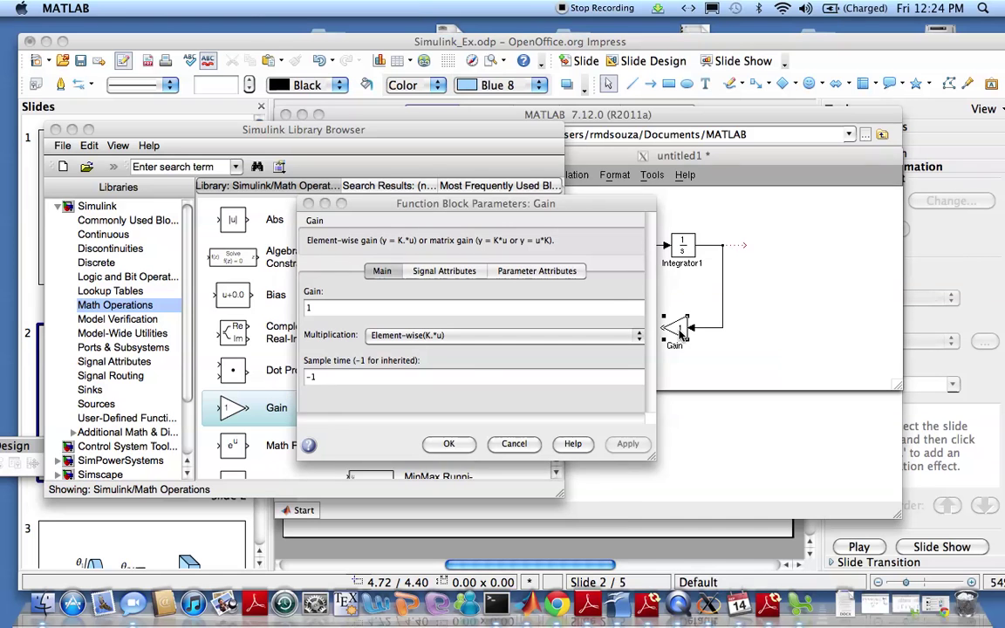
type("k")
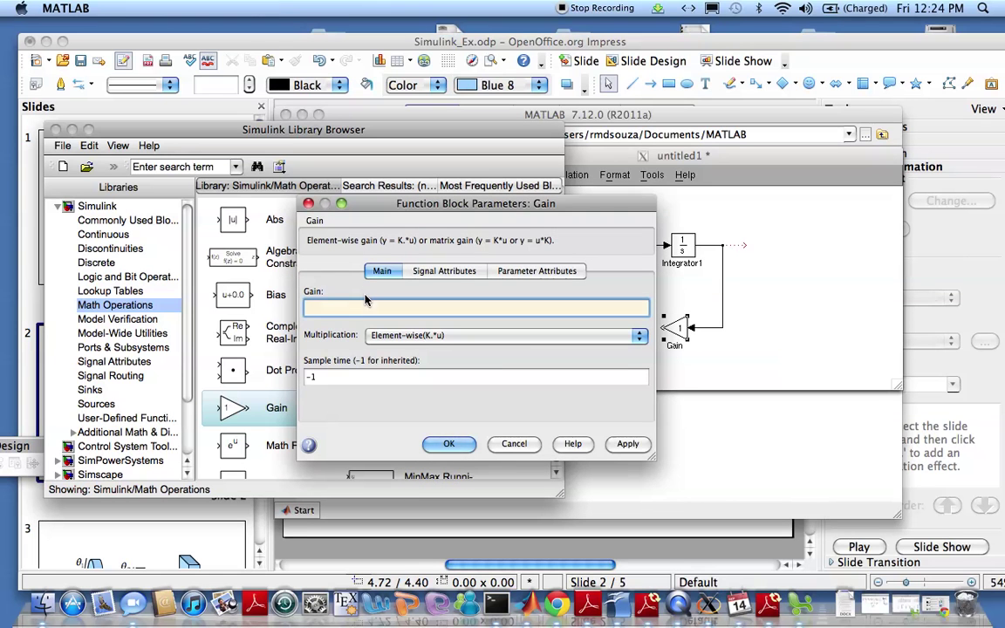
left_click(448, 443)
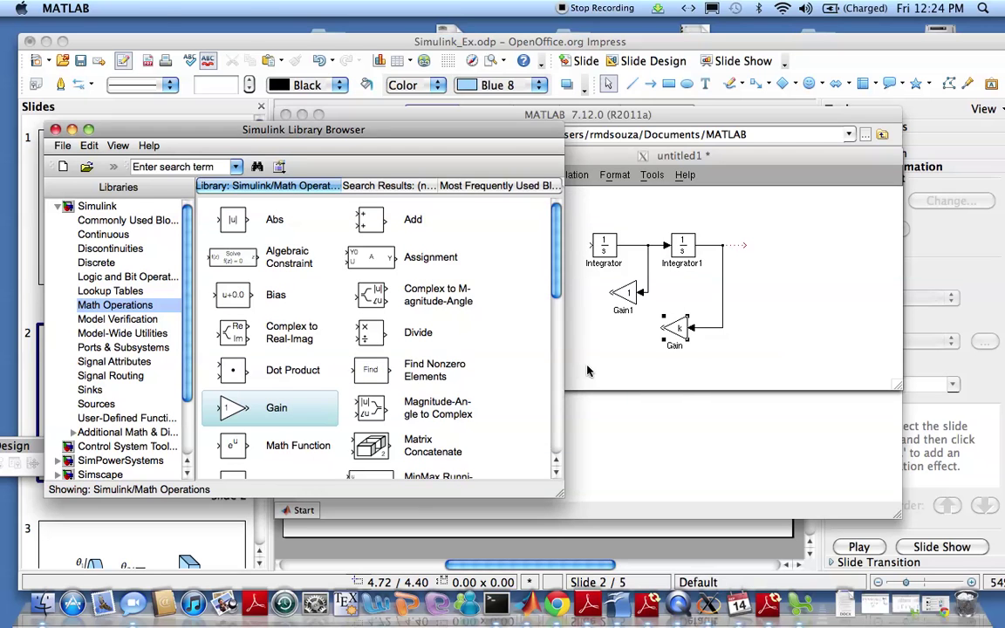
- Set the second Gain1 block's gain to b
left_click(528, 327)
left_click(621, 292)
double_click(621, 292)
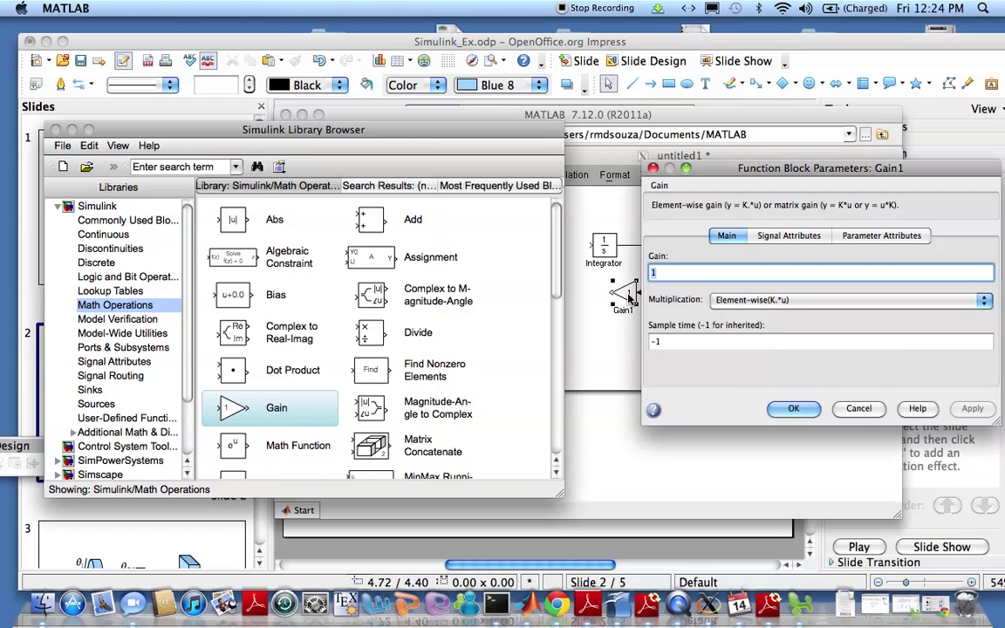
type("b")
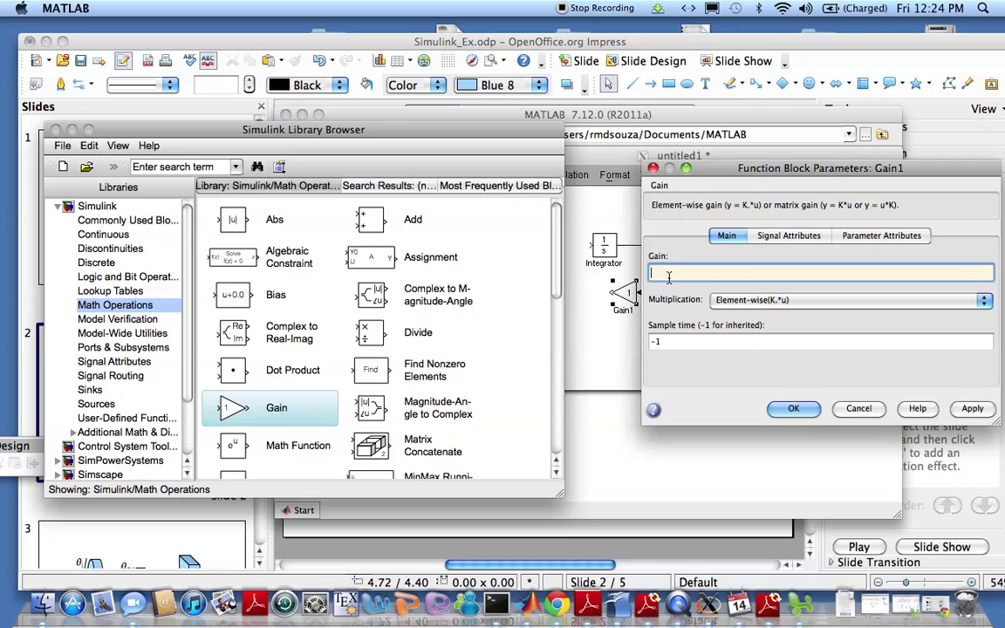
left_click(789, 408)
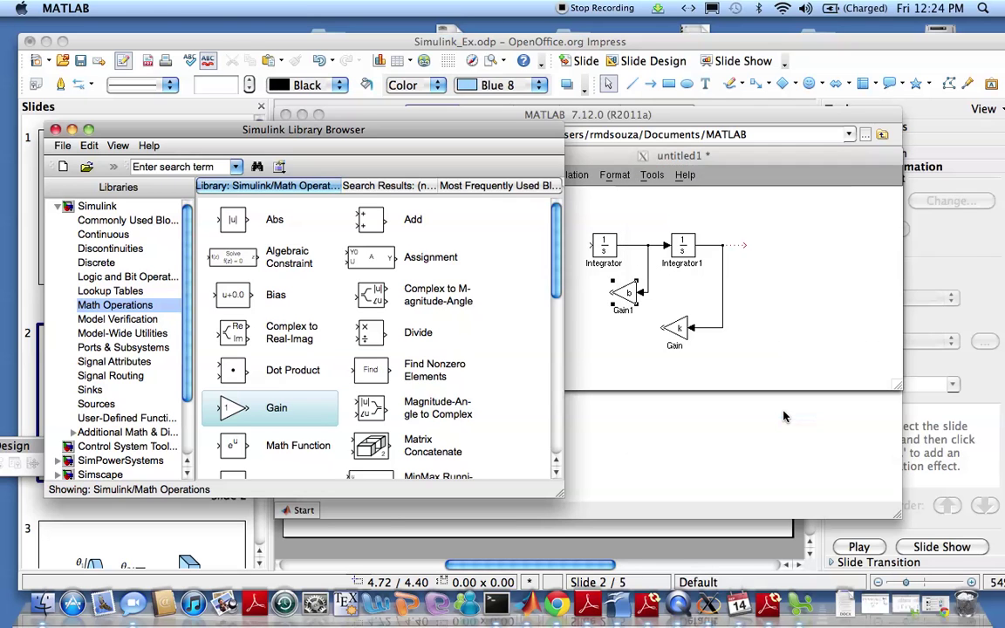
left_click(656, 337)
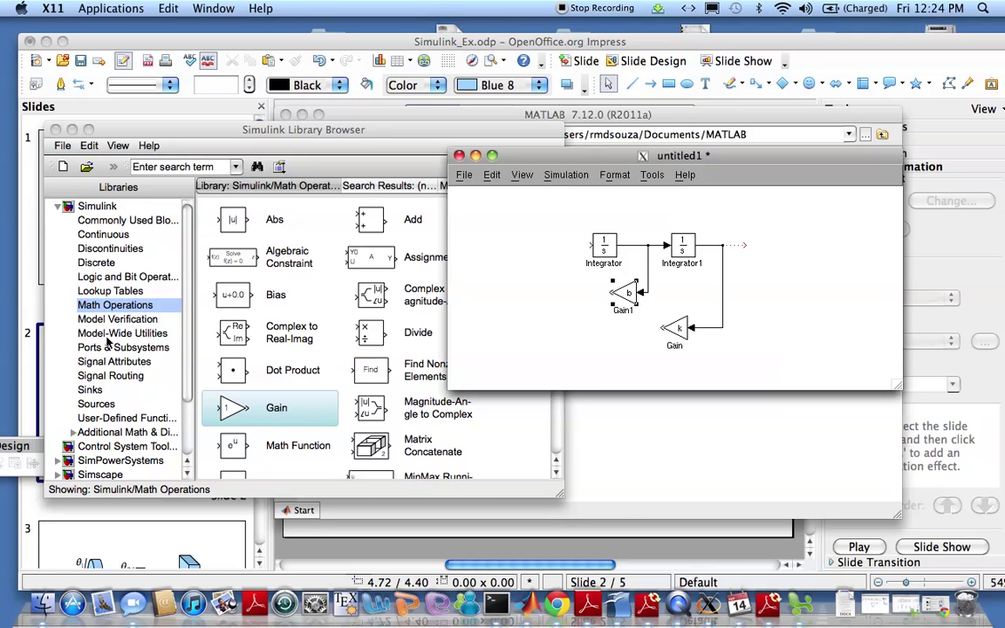
- Add a left-facing Sum block and connect the b gain output to its lower input
left_click(127, 277)
scroll(295, 320, "down", 10)
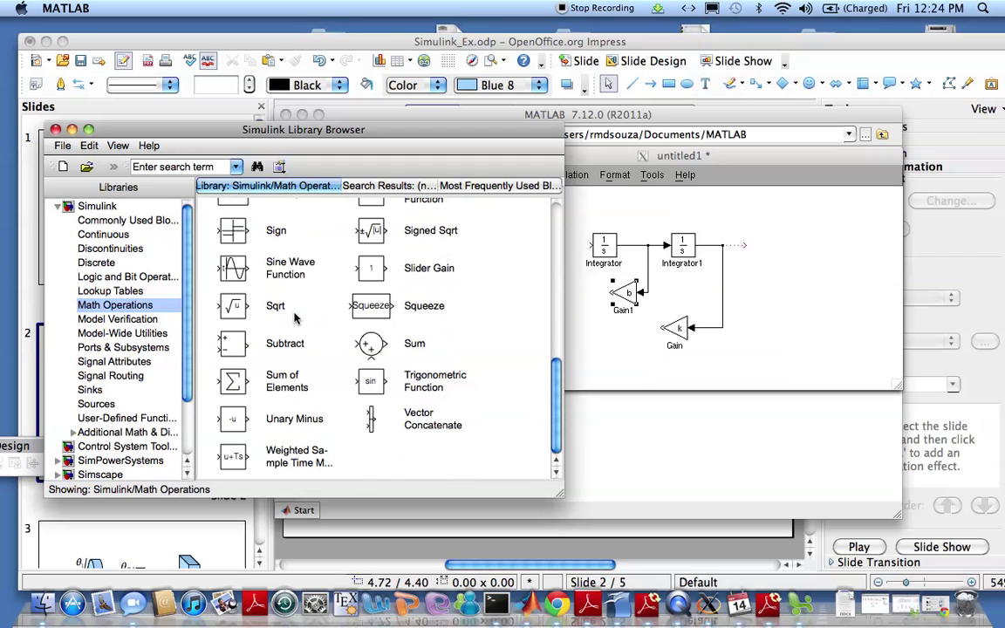
left_click(377, 348)
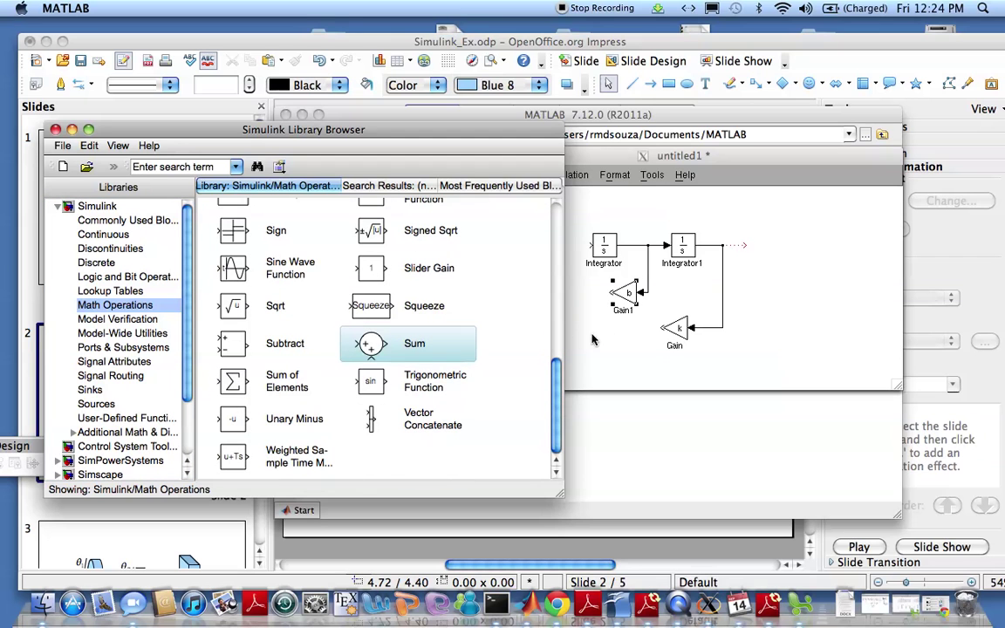
left_click_drag(592, 340, 630, 339)
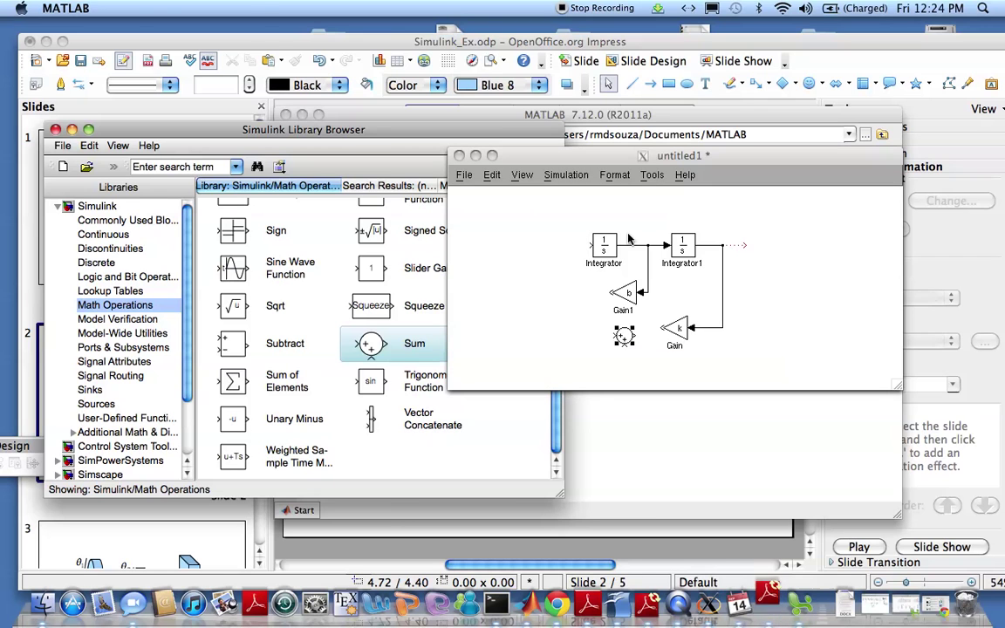
left_click(614, 175)
left_click(614, 175)
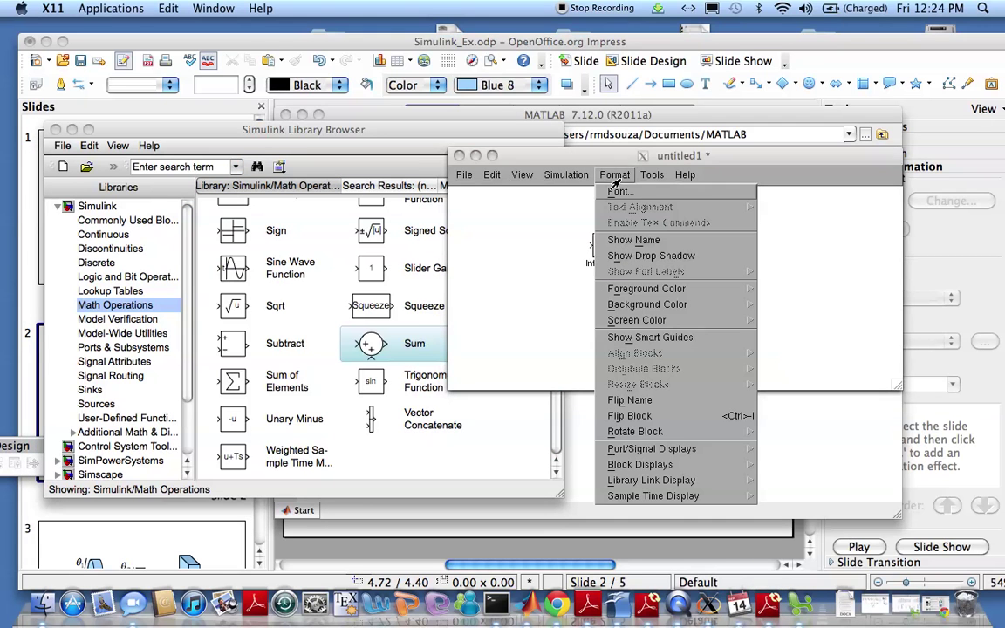
left_click(631, 415)
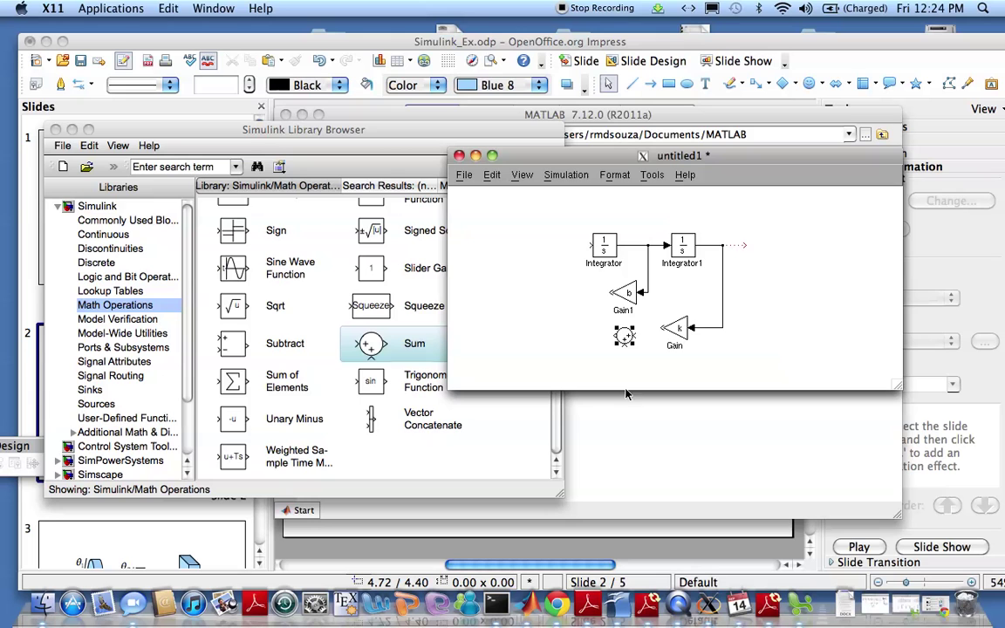
left_click_drag(624, 334, 559, 326)
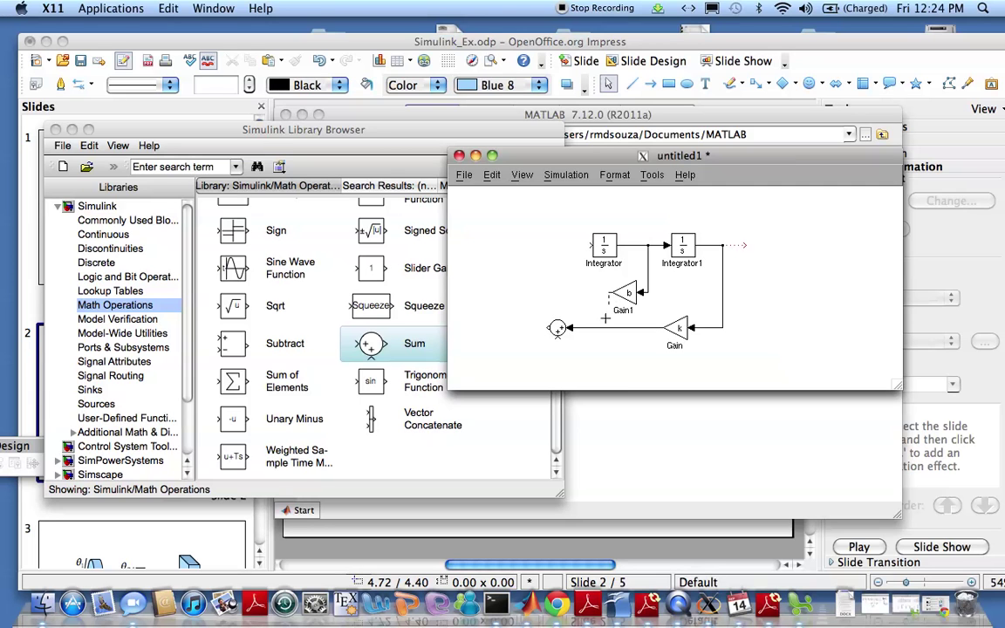
left_click_drag(606, 318, 530, 333)
- Move the b gain below the k gain and place a second Sum block left of Integrator
left_click_drag(625, 291, 626, 347)
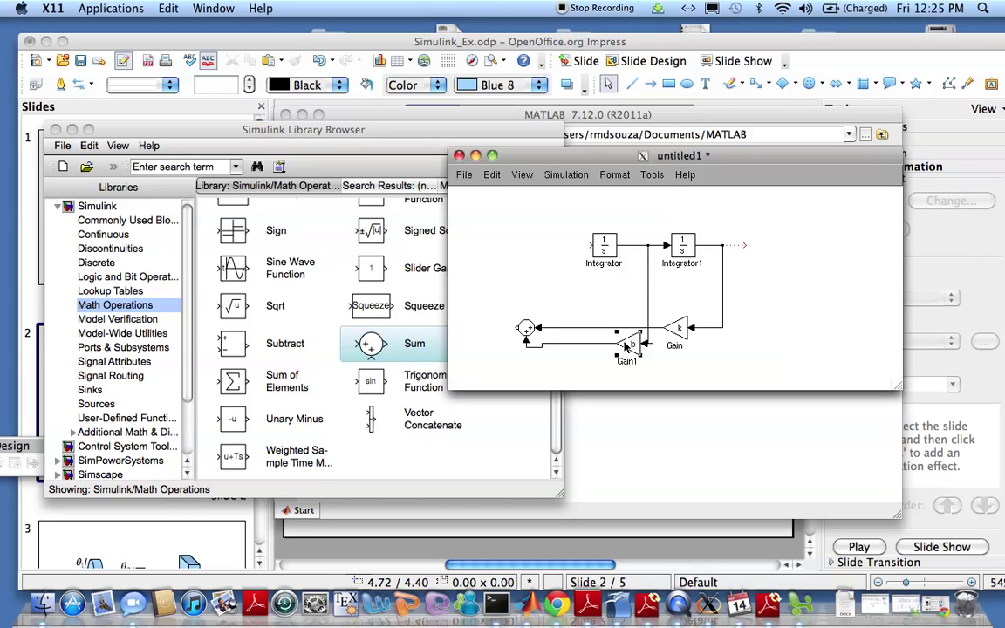
key("Down")
key("Down")
key("Down")
key("Down")
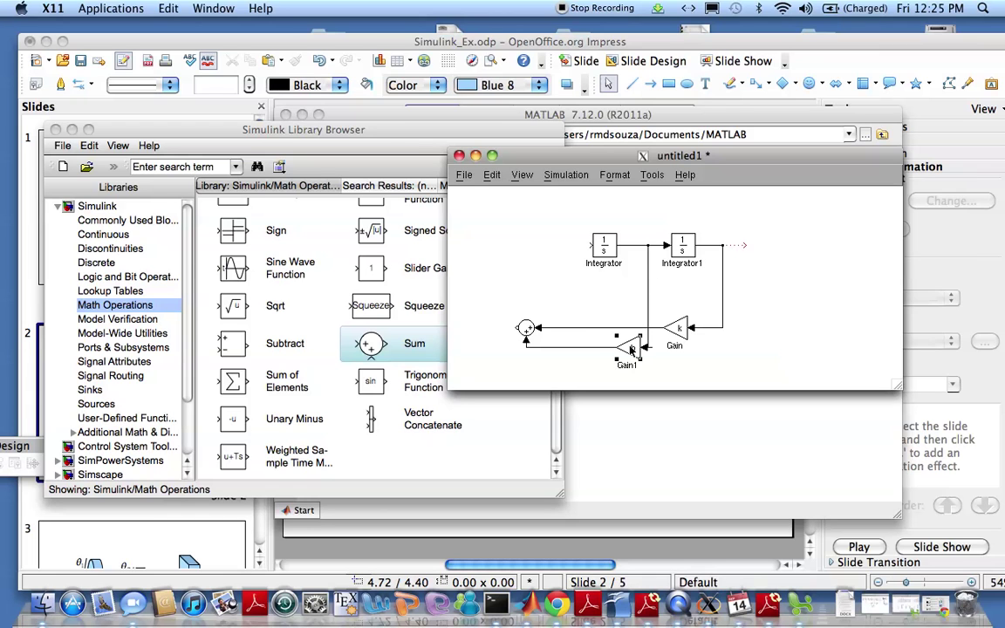
key("Left")
key("Left")
key("Left")
key("Left")
key("Left")
key("Left")
key("Left")
key("Left")
key("Left")
key("Left")
key("Left")
key("Left")
key("Left")
key("Left")
key("Left")
key("Left")
key("Left")
key("Left")
key("Left")
key("Left")
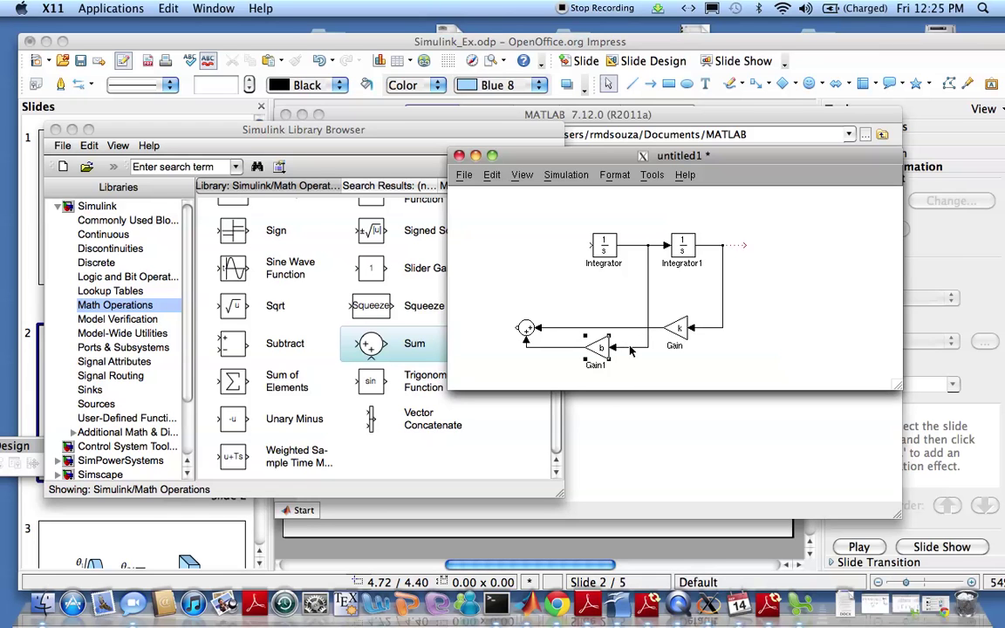
left_click_drag(528, 329, 539, 329)
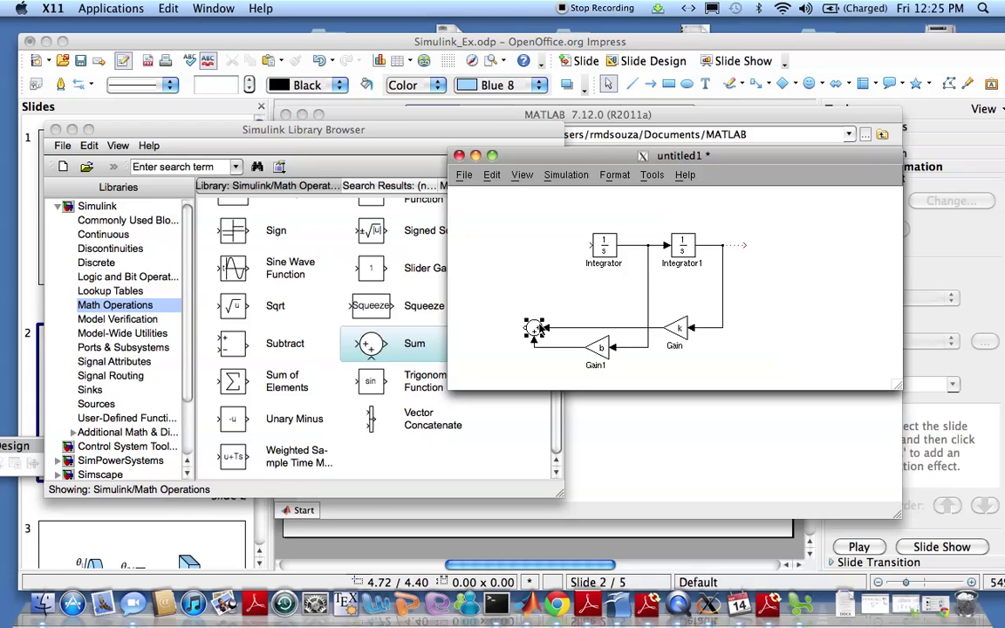
left_click(547, 302)
left_click_drag(374, 343, 576, 291)
left_click_drag(565, 291, 526, 251)
- Add a Step source from Sources feeding the upper Sum block
left_click(97, 402)
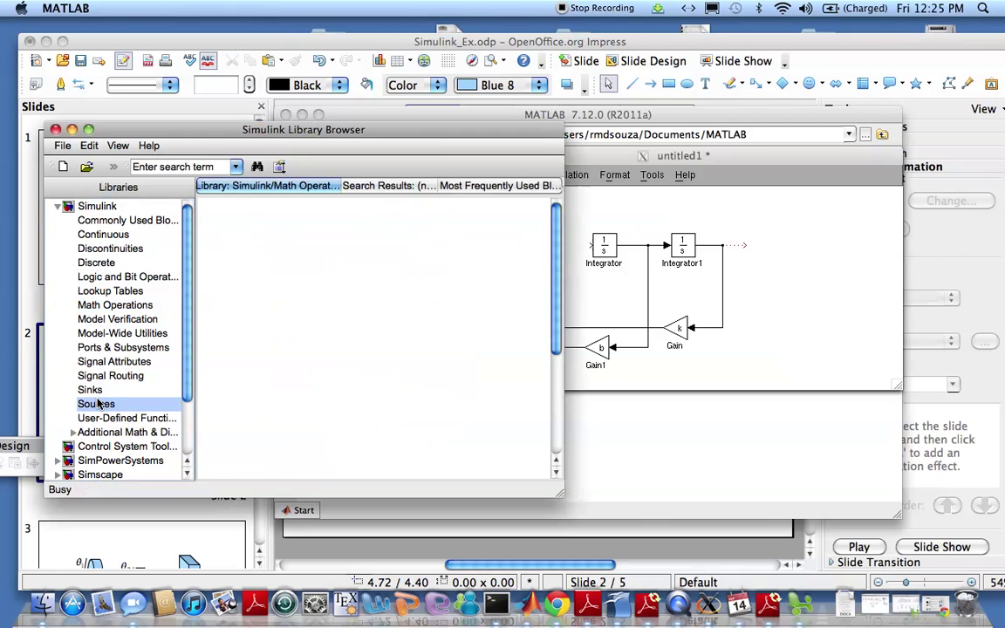
scroll(283, 321, "down", 6)
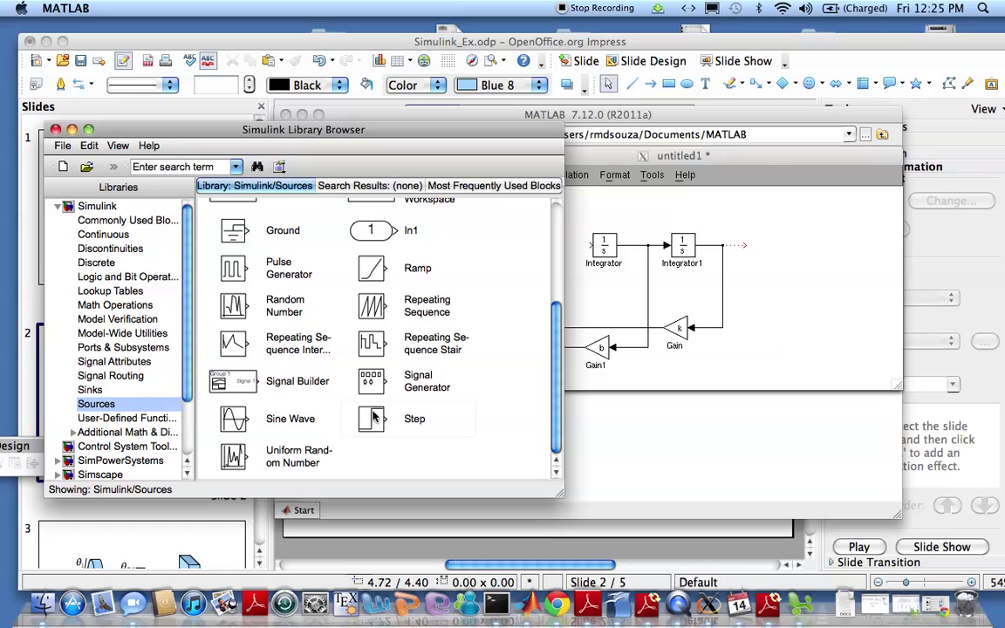
left_click_drag(374, 419, 578, 301)
left_click(494, 274)
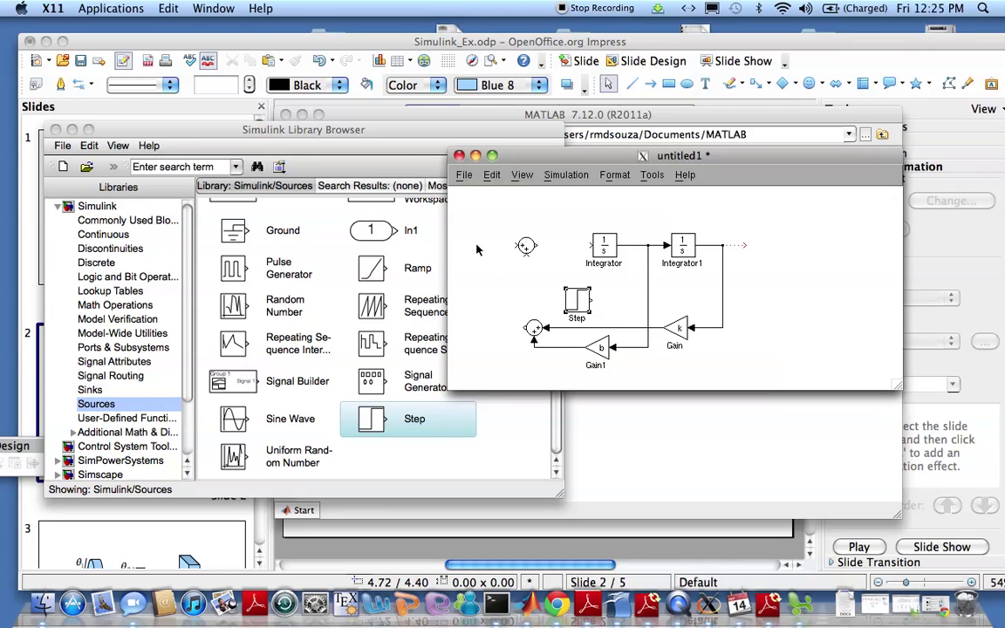
left_click_drag(482, 230, 526, 247)
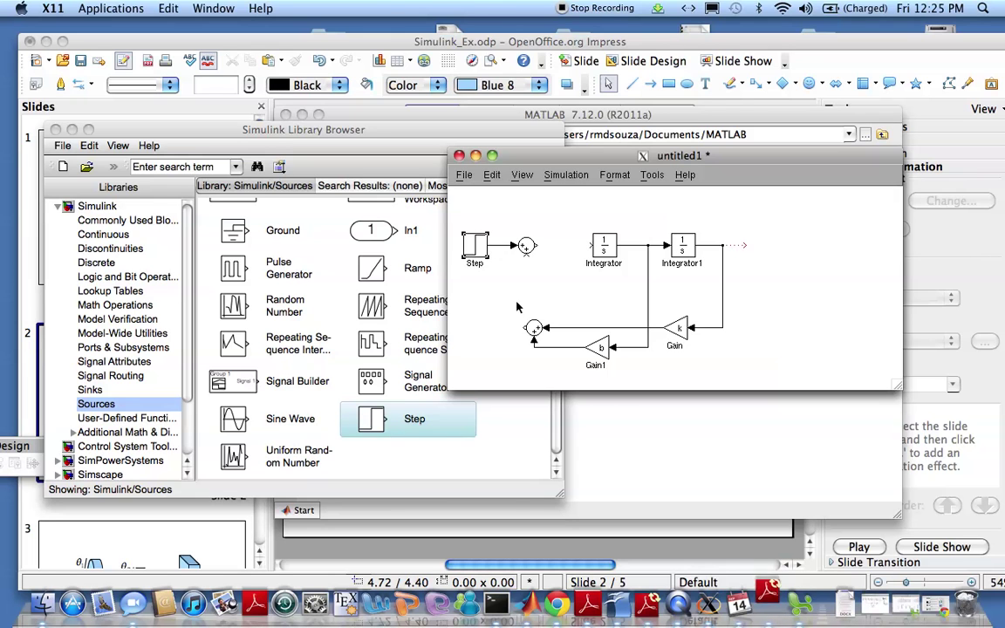
- Route the lower Sum's output straight up into the upper Sum's bottom input
left_click_drag(526, 329, 528, 259)
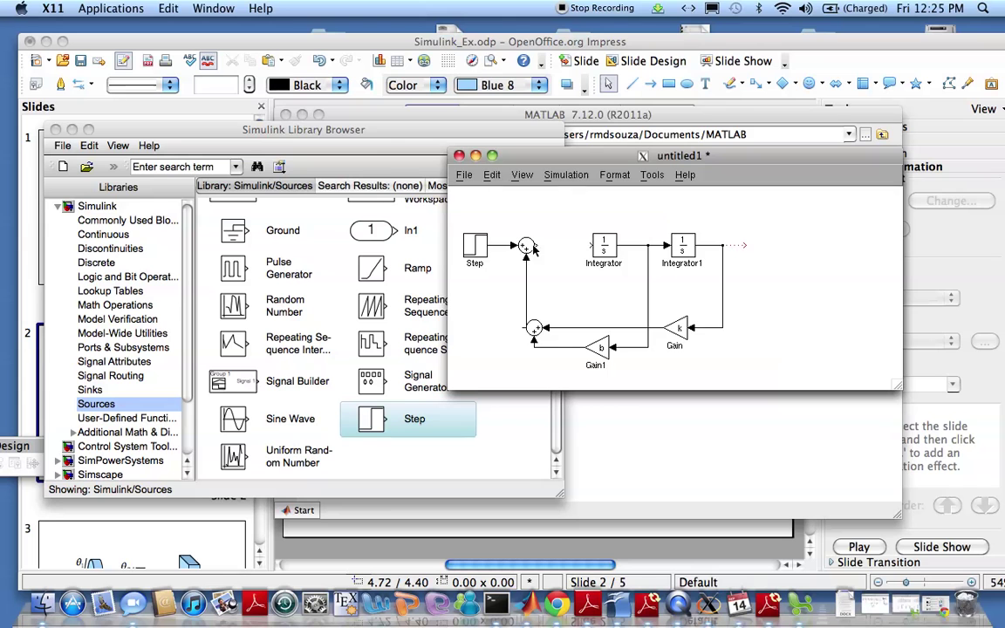
key("Left")
key("Left")
key("Left")
key("Left")
key("Left")
key("Left")
key("Left")
key("Left")
key("Left")
key("Left")
key("Left")
key("Left")
key("Left")
key("Left")
key("Left")
key("Left")
key("Left")
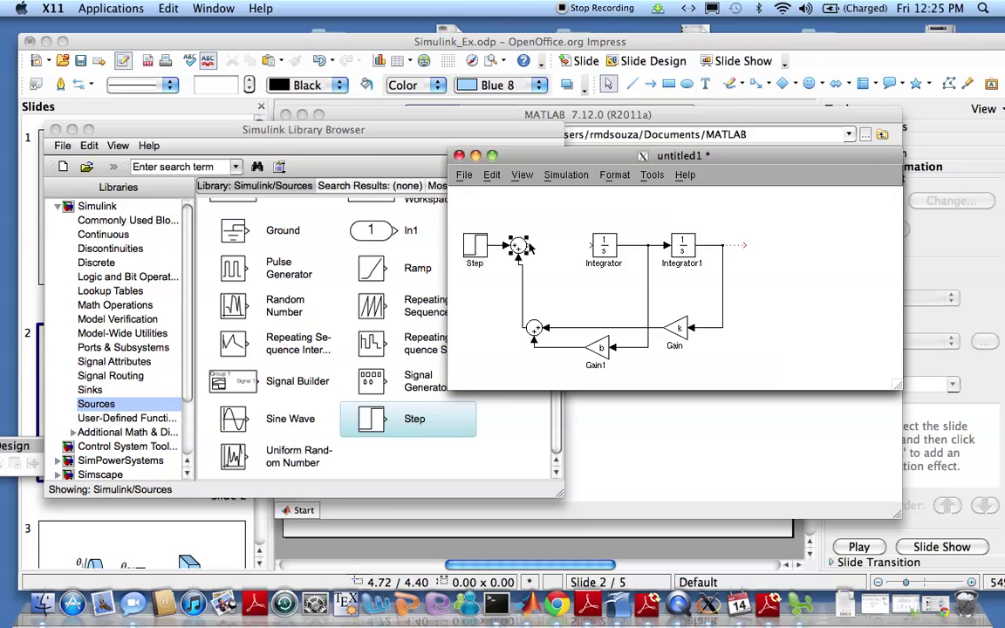
left_click(524, 279)
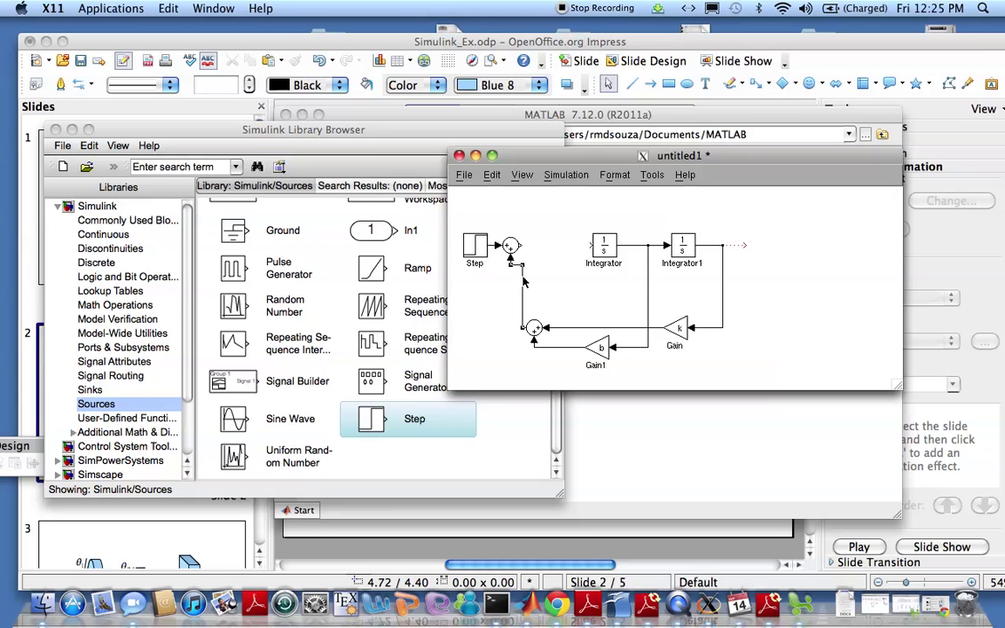
mouse_move(523, 279)
left_mouse_down()
mouse_move(464, 277)
mouse_move(510, 278)
left_mouse_up()
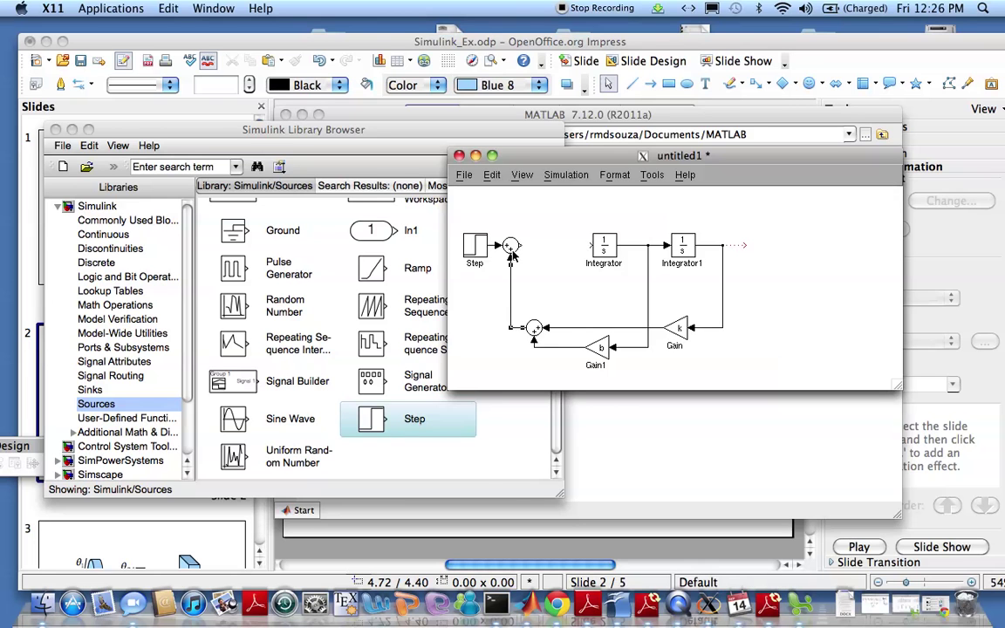
- Change the upper Sum block's list of signs from |++ to |+-
double_click(510, 247)
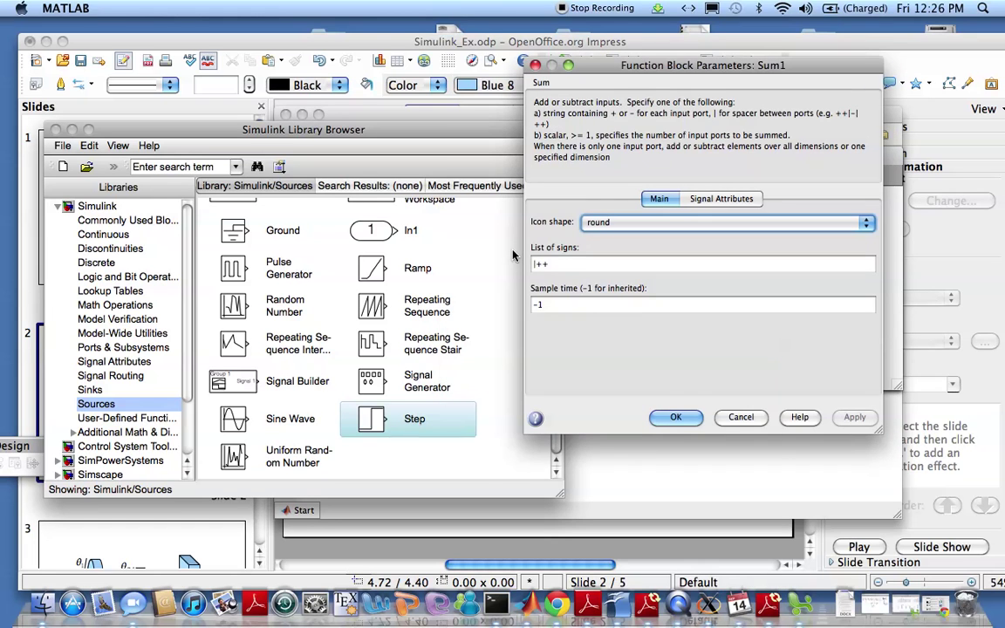
left_click(548, 266)
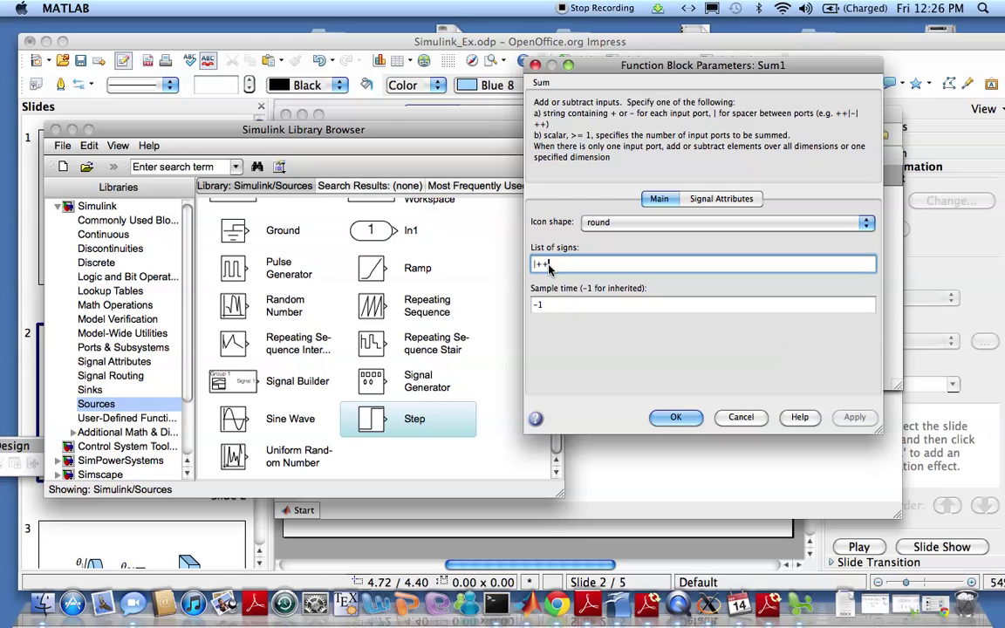
key("BackSpace")
type("-")
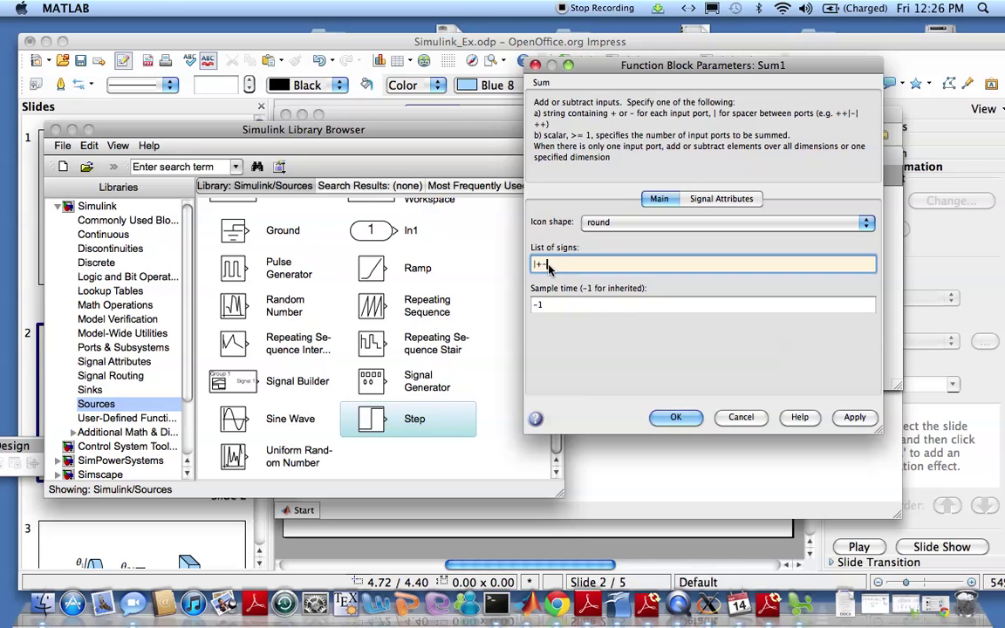
left_click(674, 418)
left_click(550, 297)
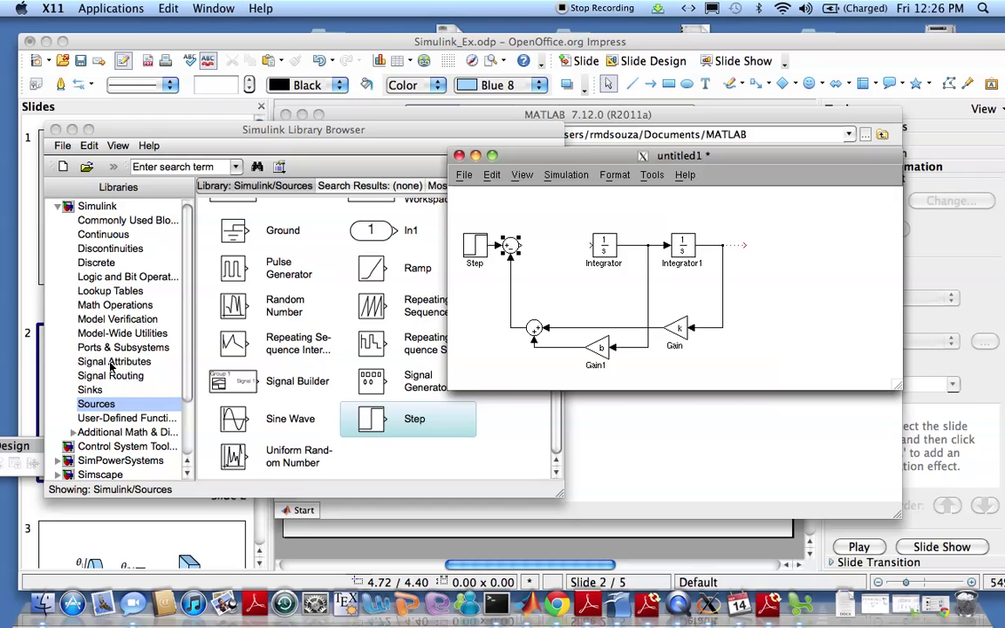
- Add a Gain2 block between the first Sum block and the Integrator
left_click(103, 303)
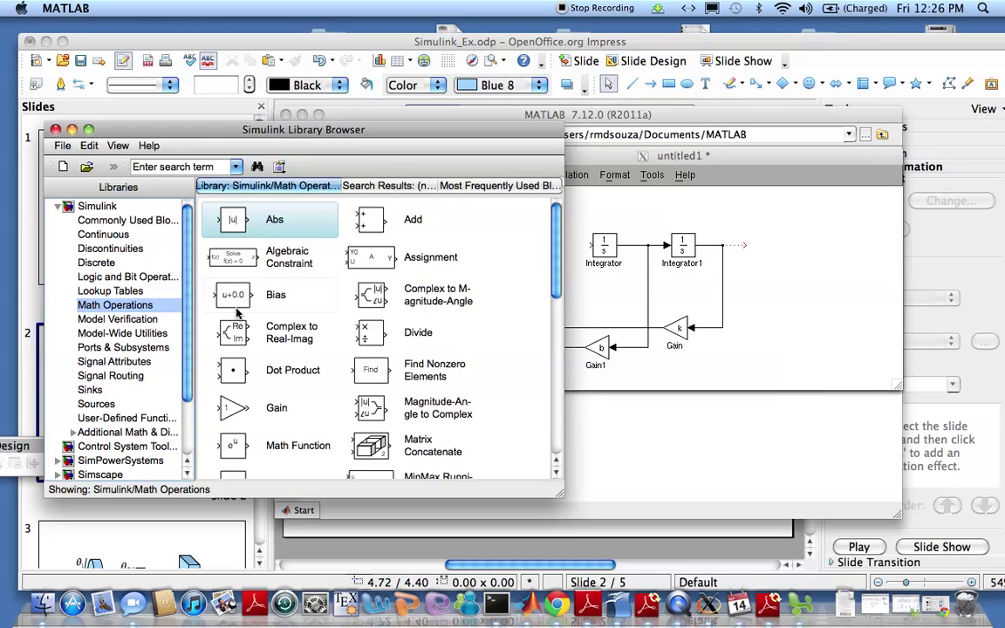
scroll(258, 332, "down", 1)
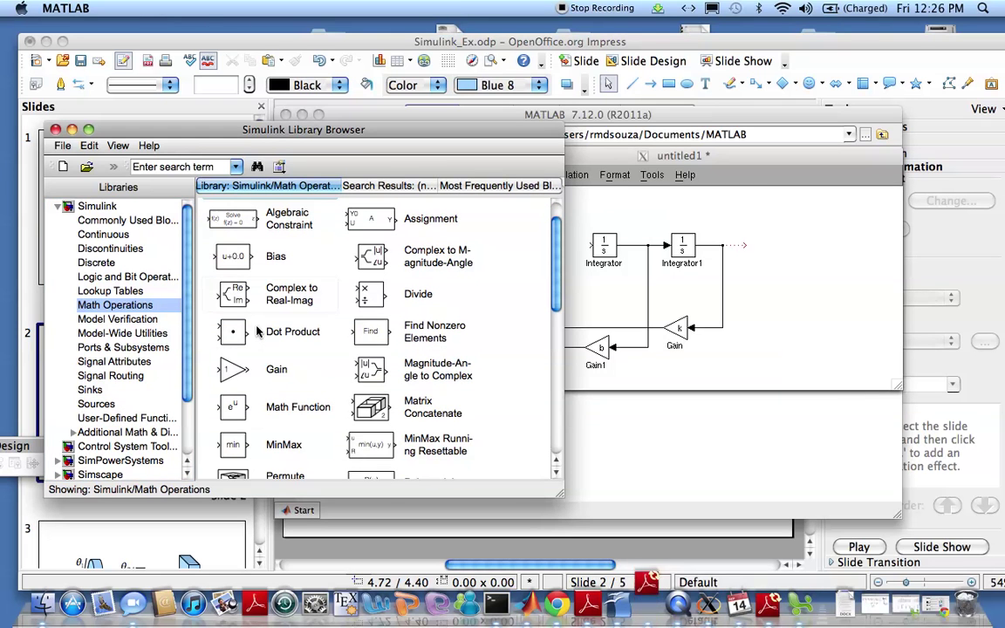
left_click(235, 369)
left_click(547, 258)
key("ctrl+v")
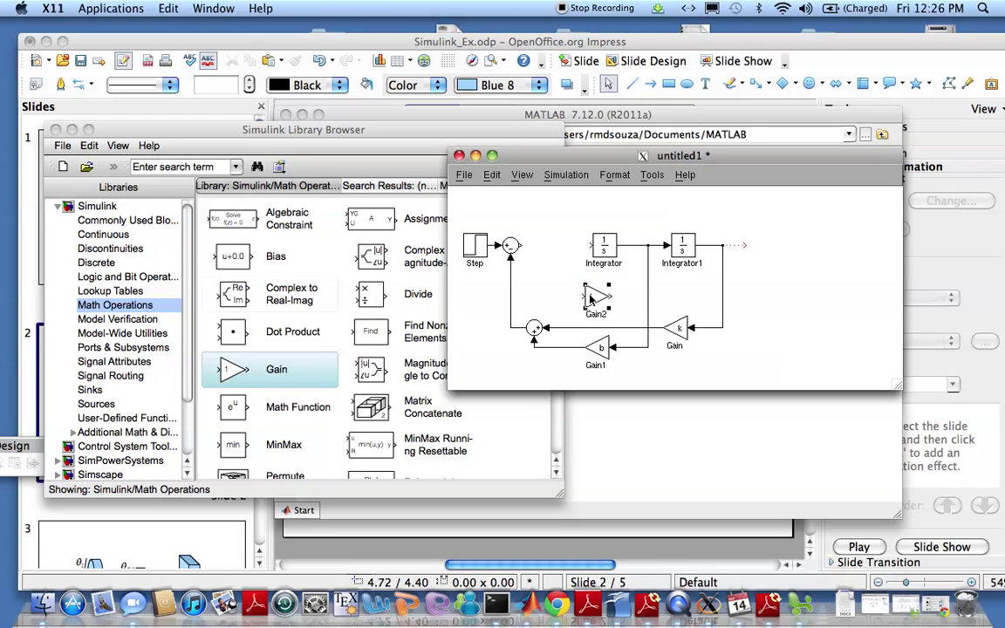
mouse_move(587, 297)
left_mouse_down()
mouse_move(548, 251)
mouse_move(595, 246)
mouse_move(546, 250)
left_mouse_up()
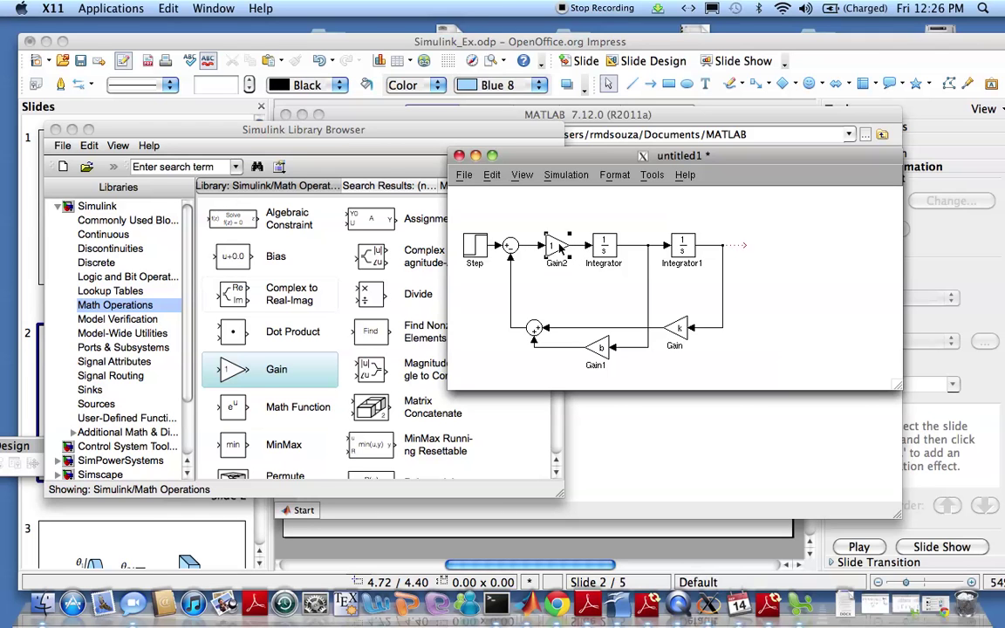
- Set Gain2's gain to 1/M, then list the Sinks blocks
double_click(559, 248)
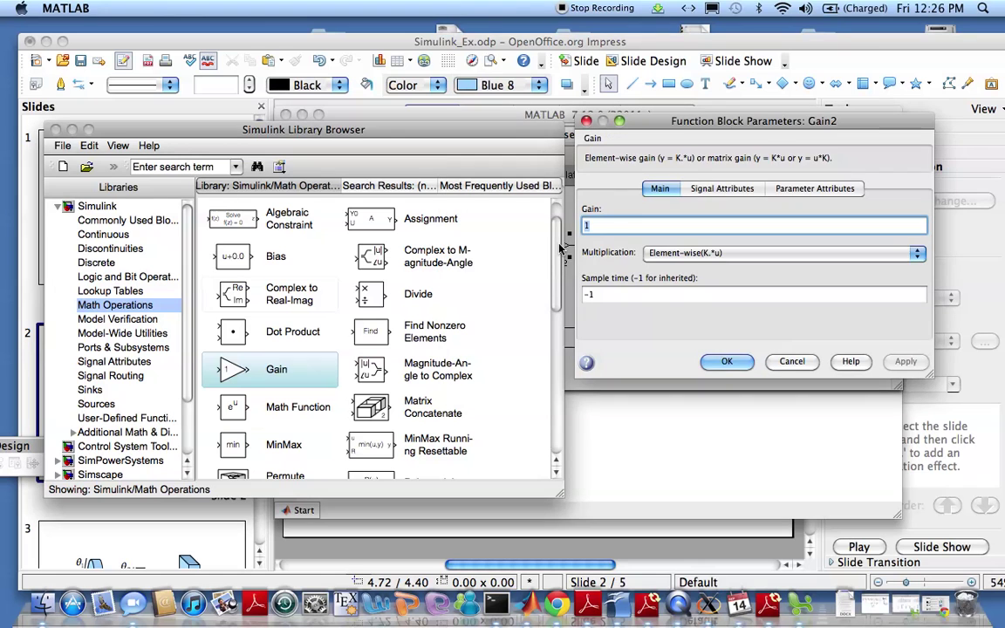
left_click(617, 228)
type("/M")
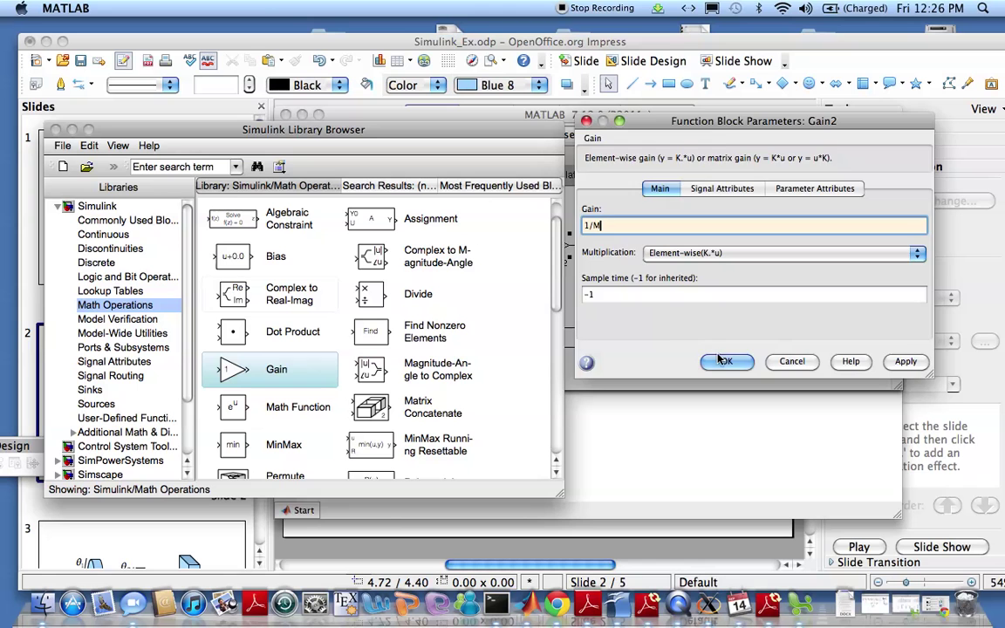
left_click(723, 362)
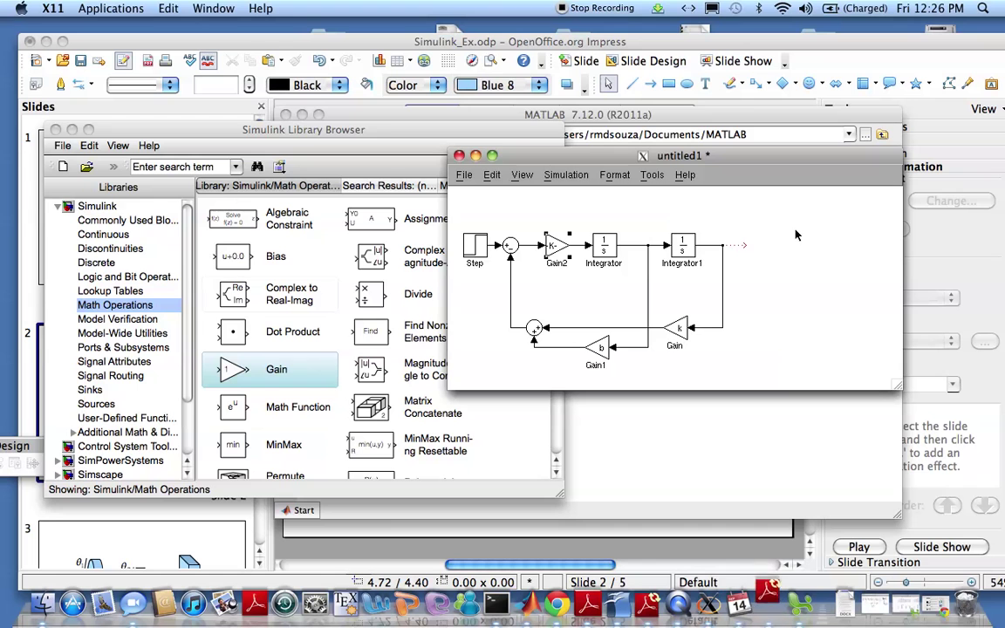
left_click(99, 390)
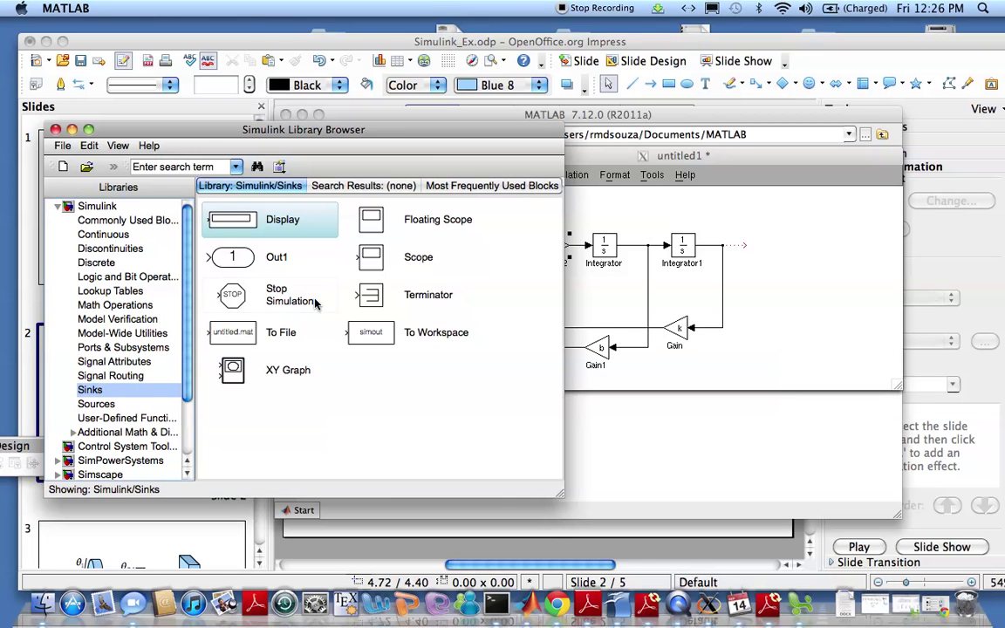
- Place a Scope block from Sinks to the right of Integrator1
left_click(372, 270)
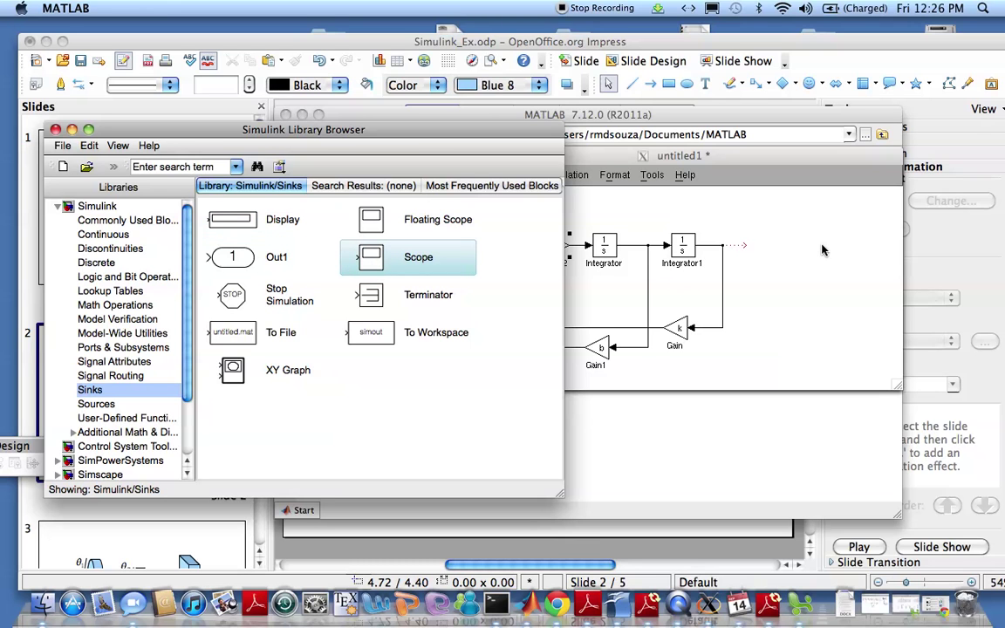
left_click_drag(822, 250, 824, 252)
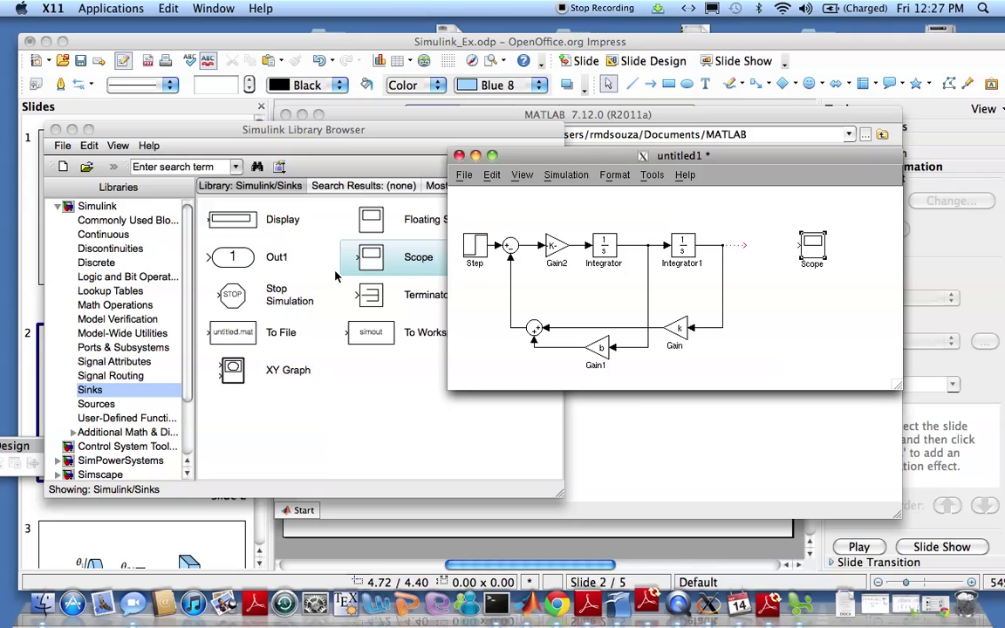
- Add a Bus Creator before the Scope, fed by Integrator1 and Step, outputting to Scope
left_click(105, 377)
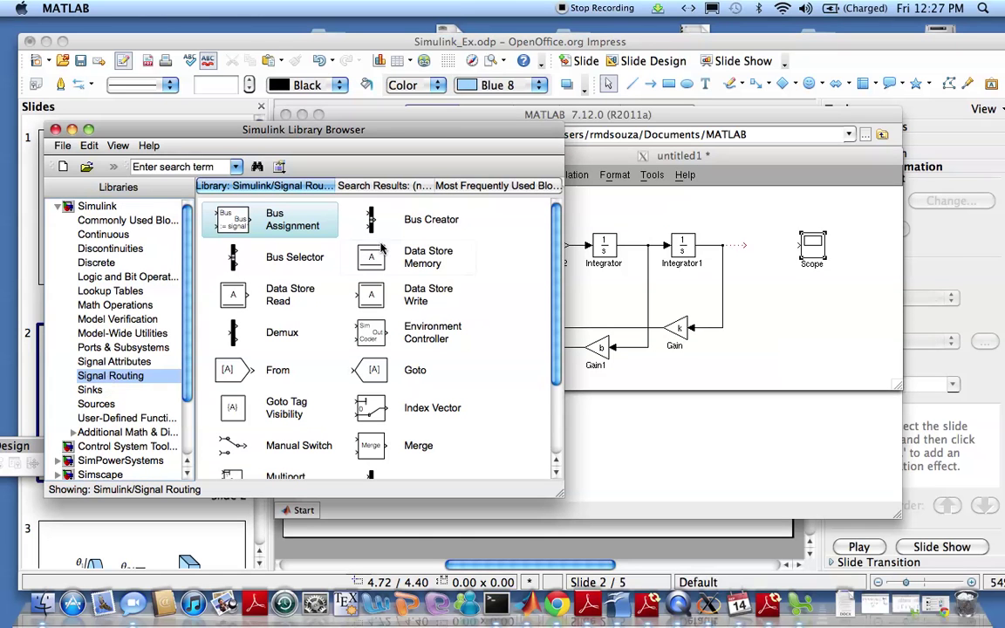
left_click(370, 223)
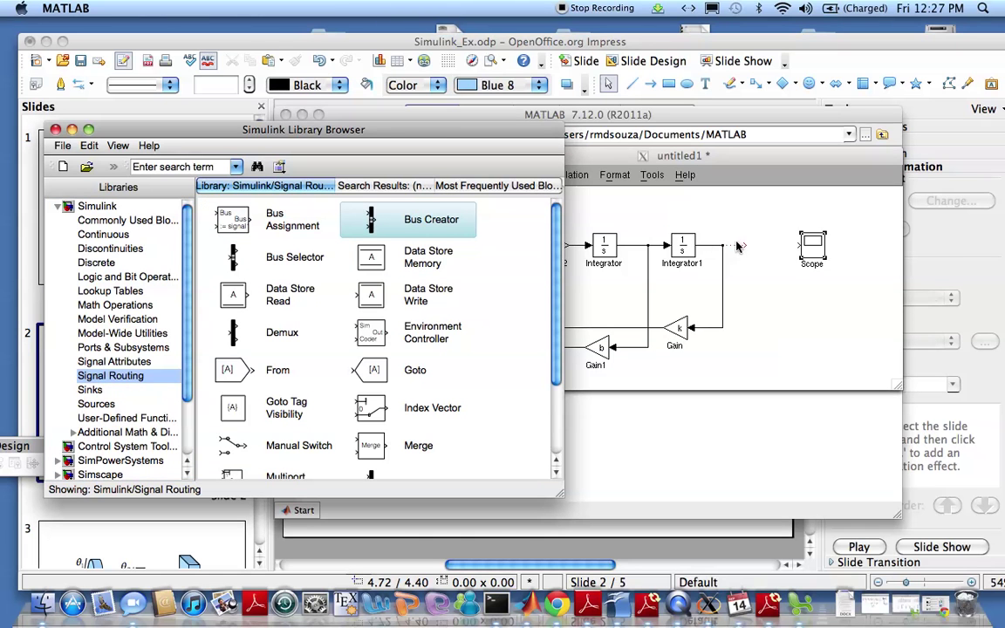
left_click_drag(760, 236, 768, 247)
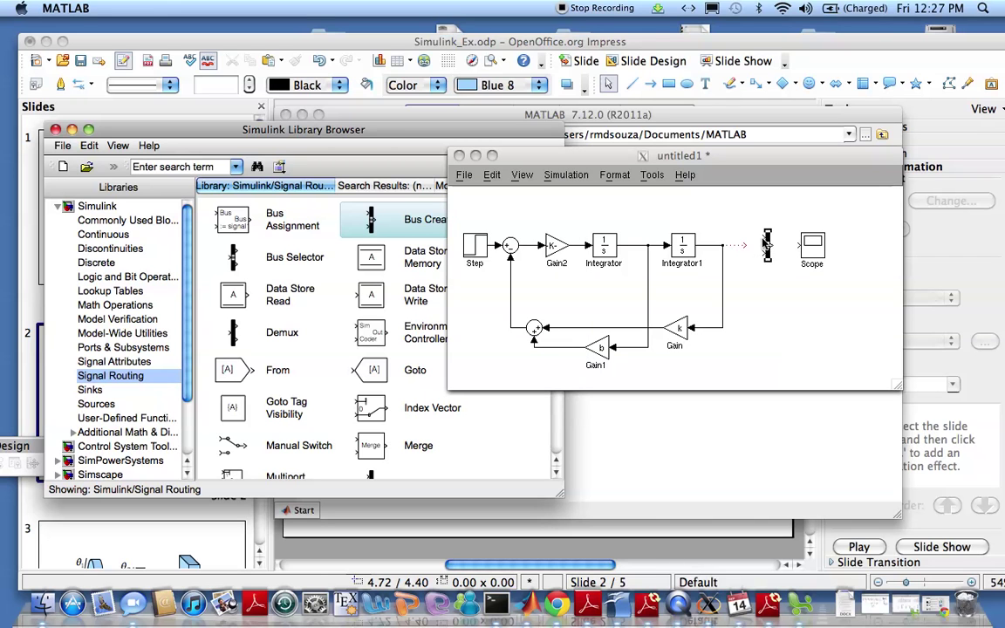
left_click_drag(745, 249, 761, 244)
left_click(719, 245)
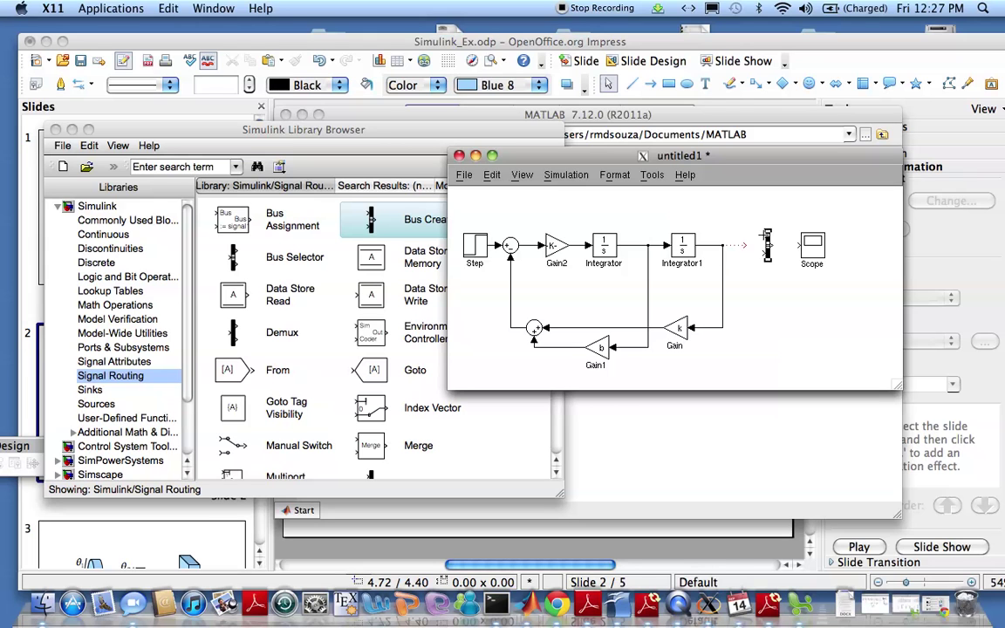
left_click_drag(764, 236, 734, 236)
mouse_move(766, 251)
left_mouse_down()
mouse_move(535, 225)
mouse_move(504, 243)
mouse_move(615, 246)
mouse_move(625, 207)
left_mouse_up()
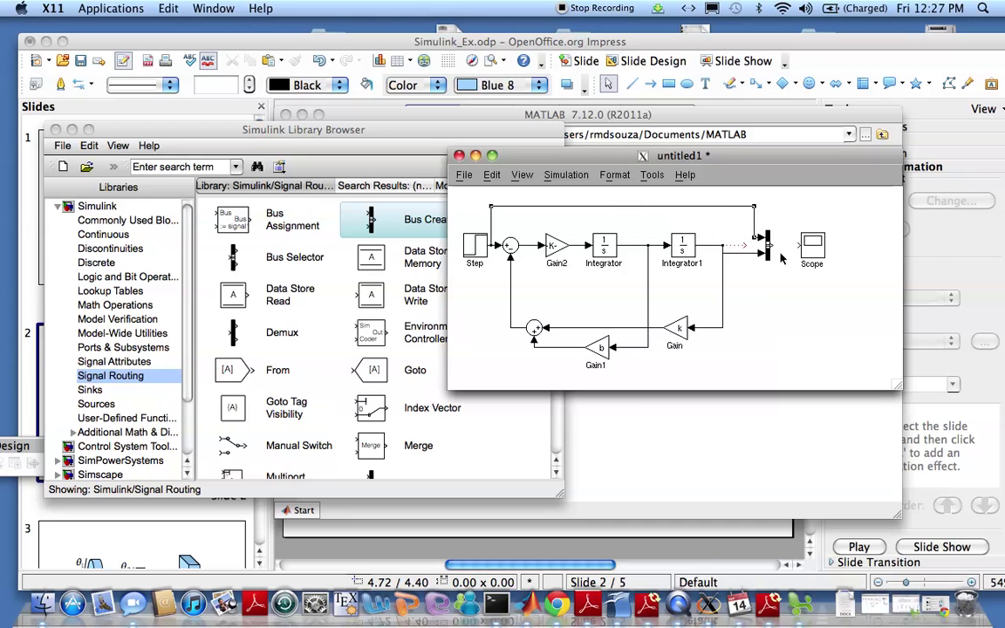
left_click_drag(773, 248, 797, 246)
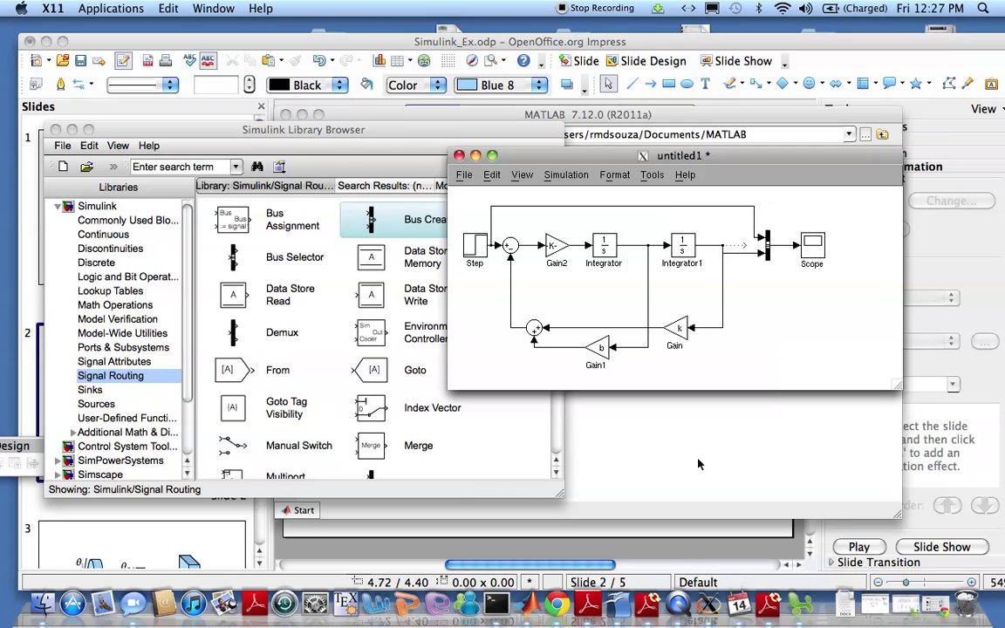
- Define the workspace variables m=10, b=2 and k=5 in the MATLAB command window
left_click(635, 464)
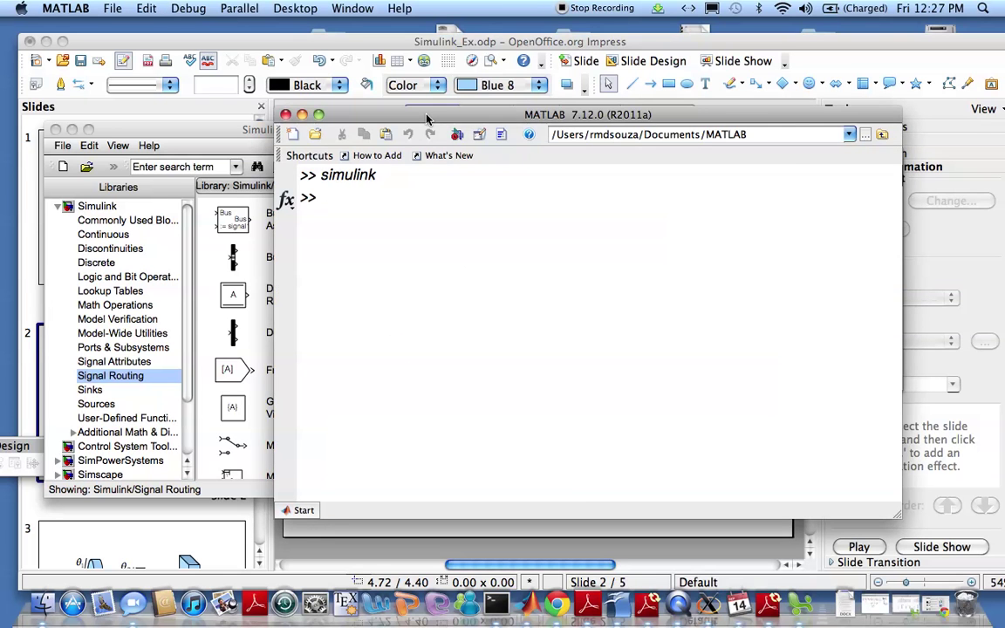
left_click_drag(427, 116, 518, 207)
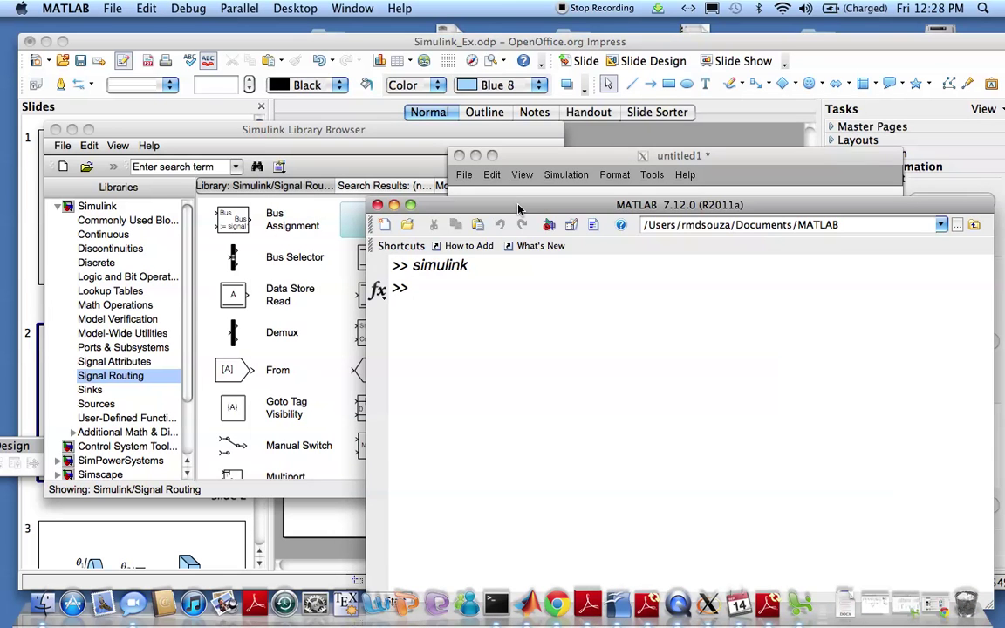
type("m=10")
key("Return")
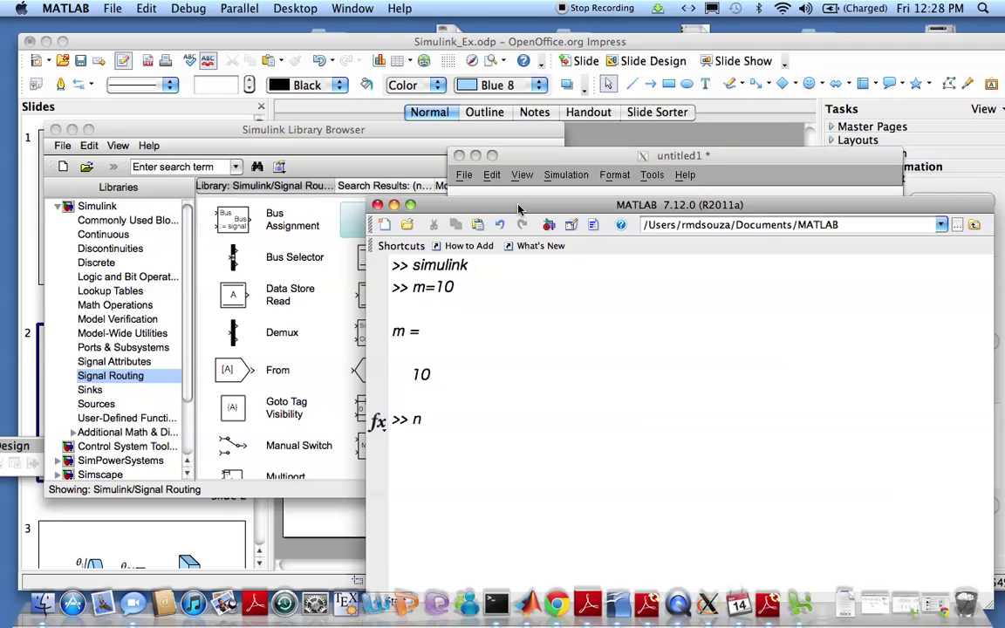
key("BackSpace")
type("b=2")
key("Return")
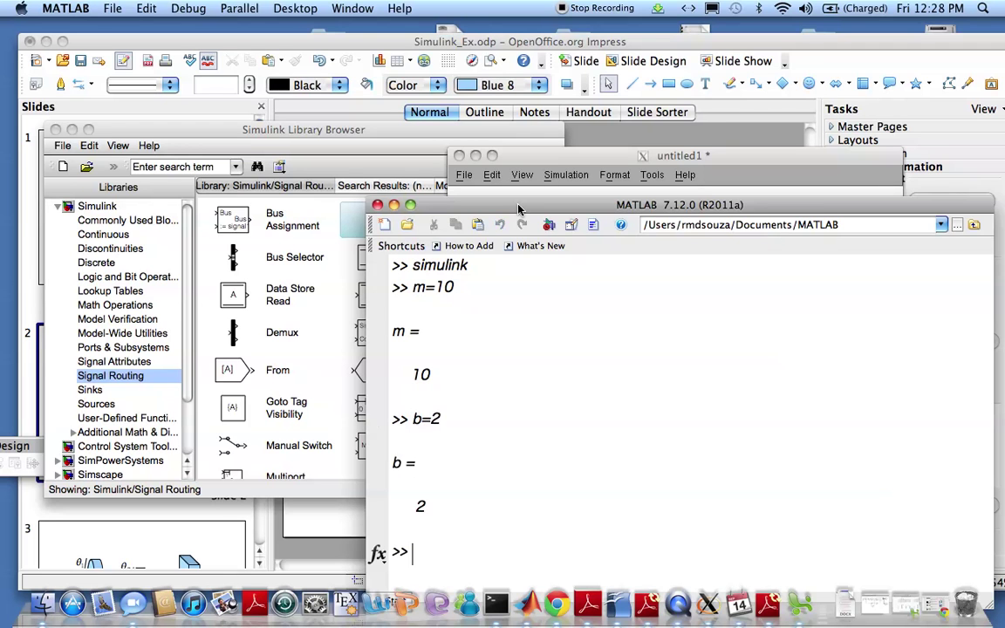
type("k=5")
key("Return")
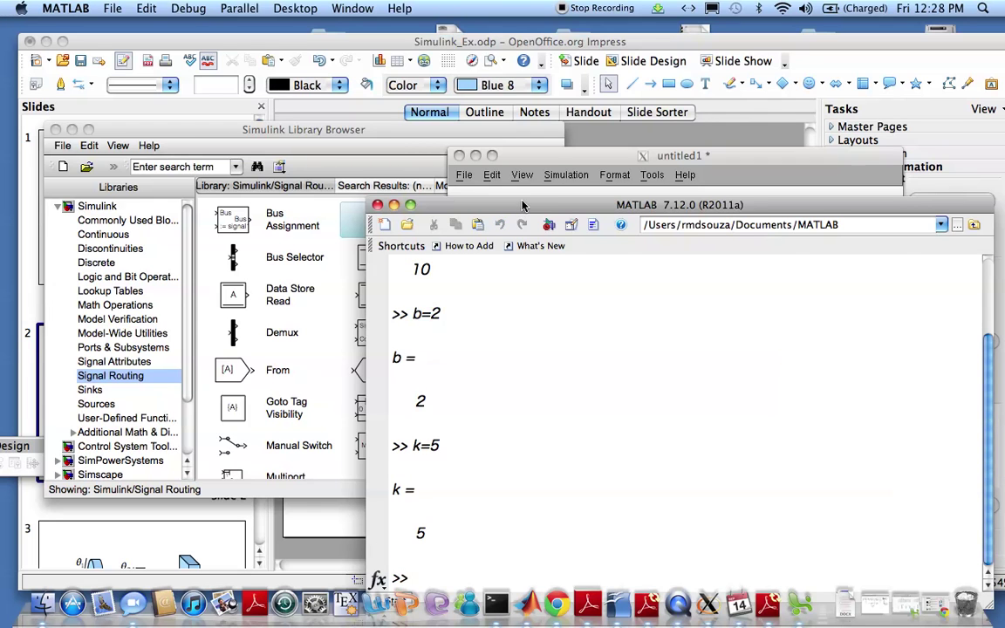
left_click(565, 150)
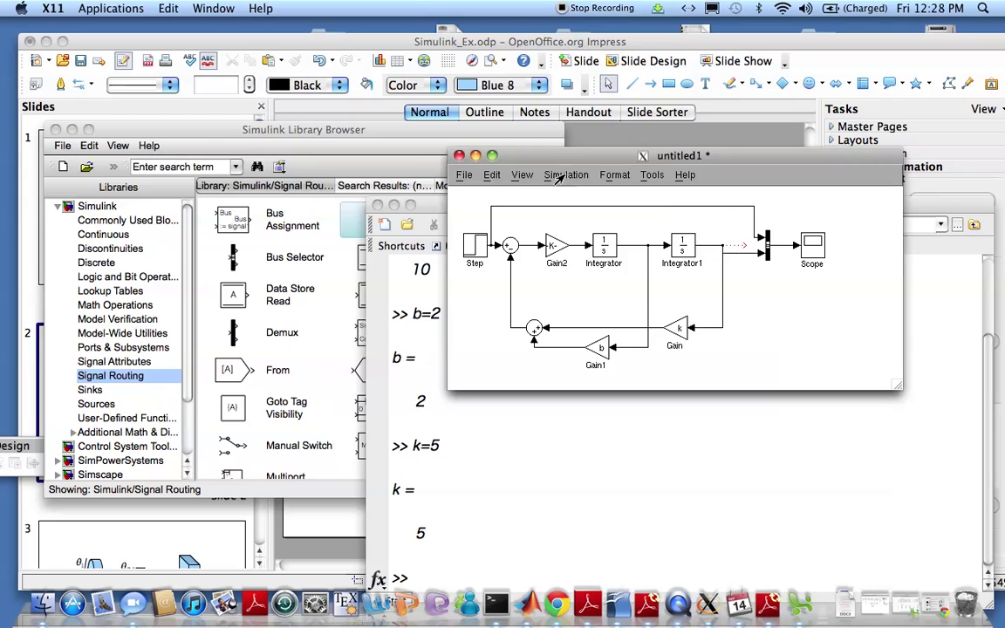
- Run the simulation and autoscale the Scope plot of the step input and response
left_click(558, 176)
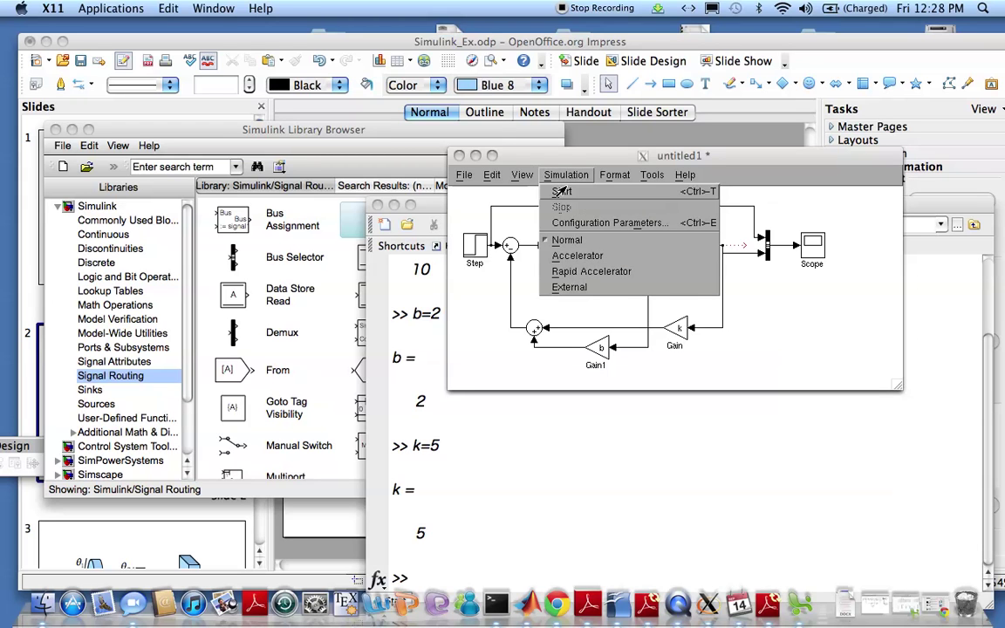
left_click(561, 190)
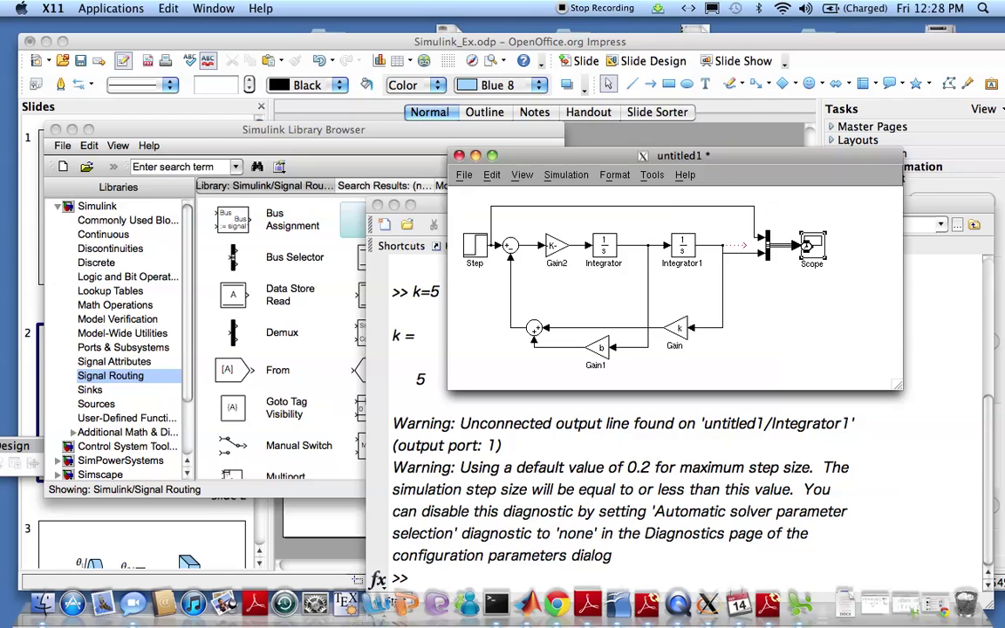
double_click(810, 247)
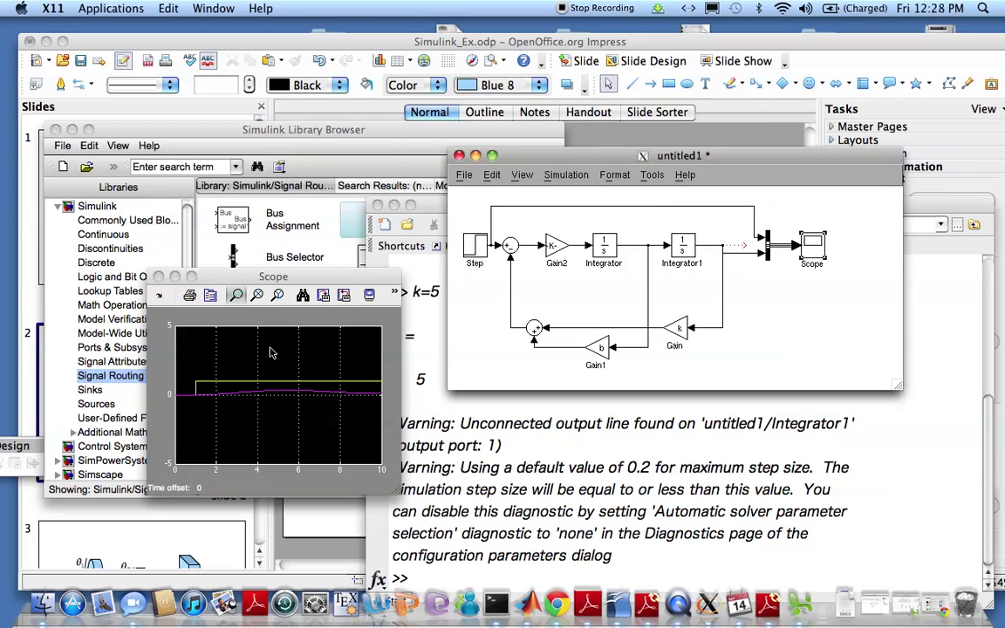
left_click(303, 296)
left_click(303, 296)
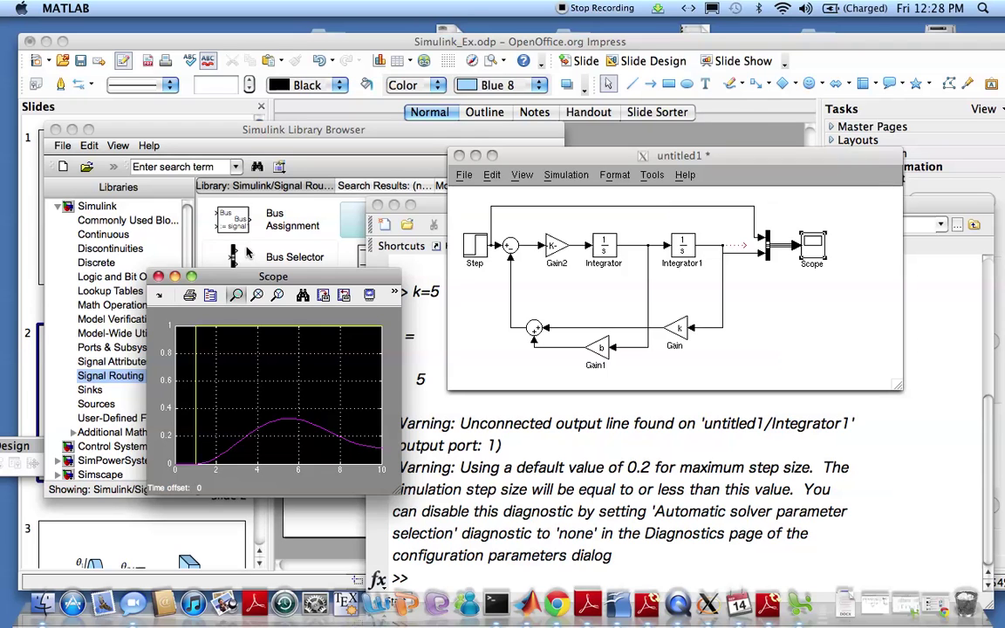
left_click(266, 130)
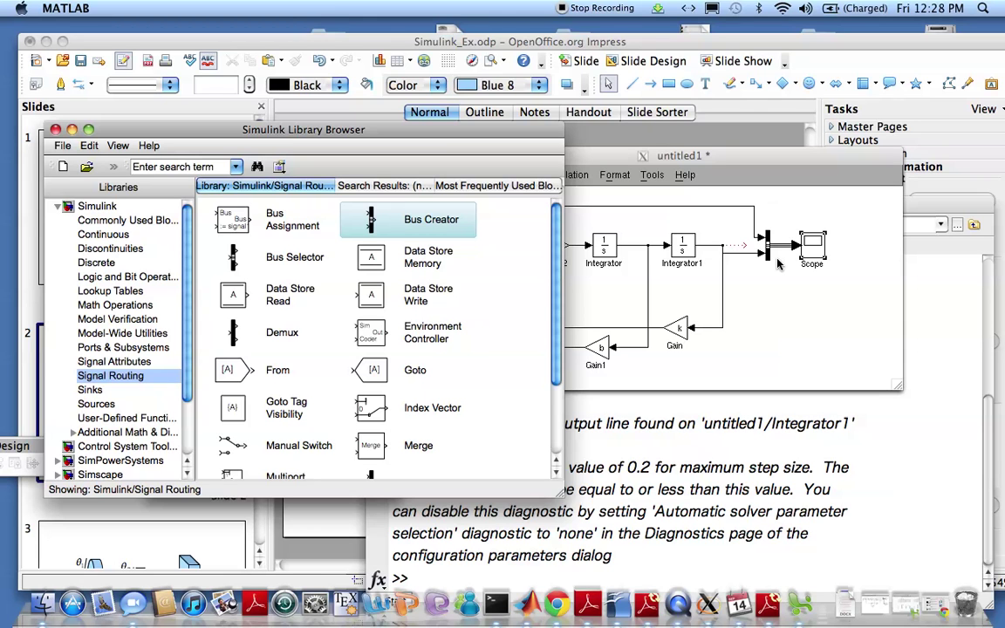
- Place a To Workspace block (simout) from the Sinks library below the Scope
left_click(92, 390)
left_click(381, 343)
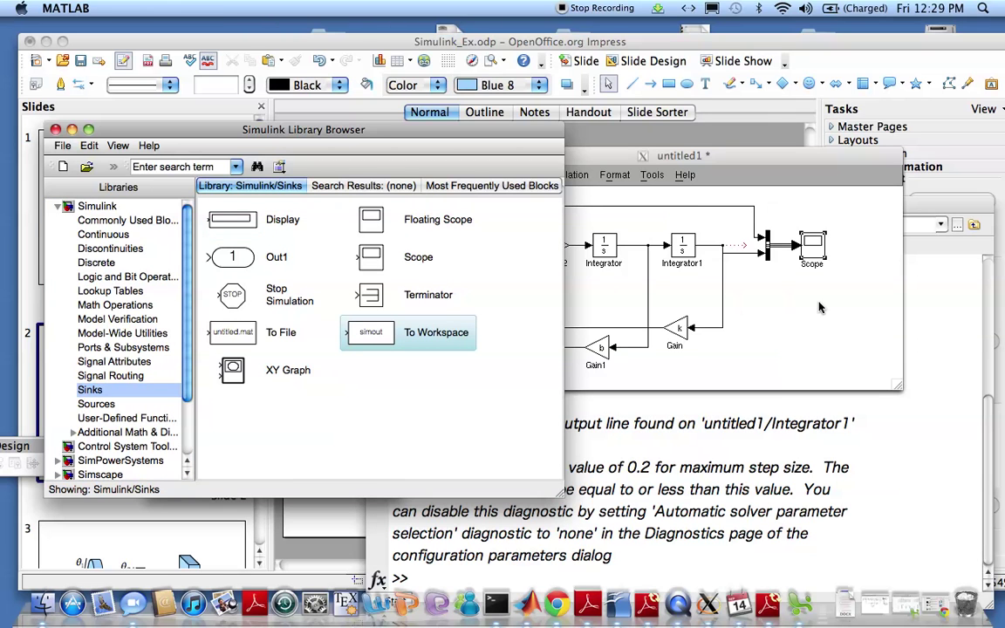
left_click_drag(819, 307, 821, 305)
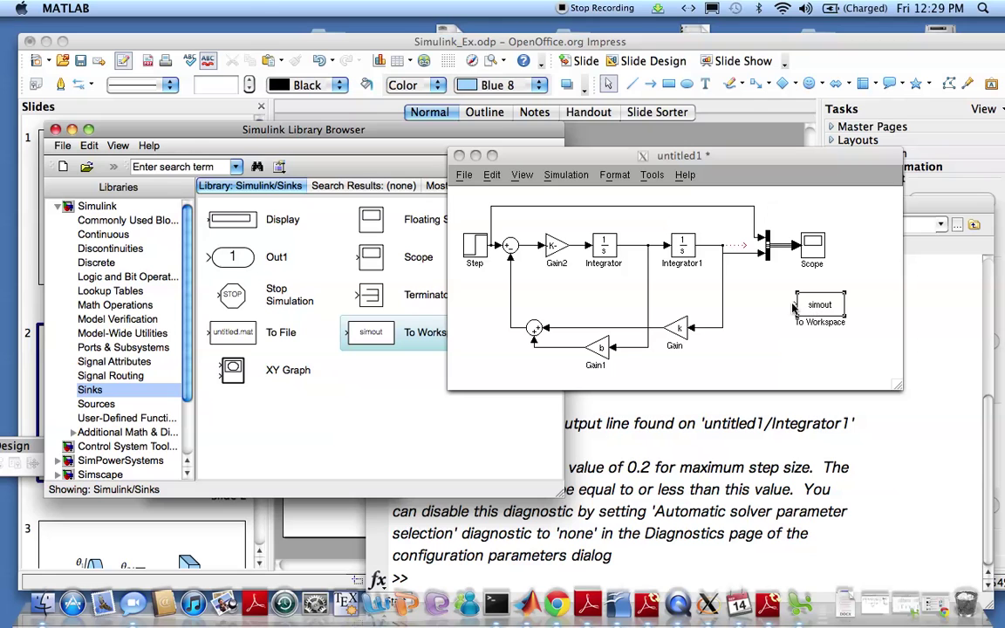
left_click(796, 308)
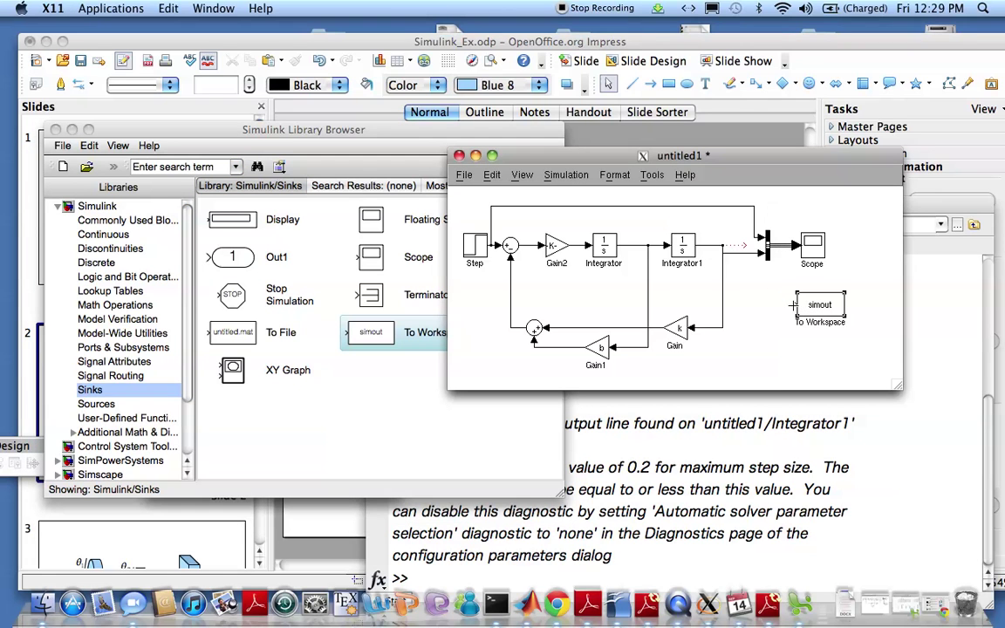
- Connect the combined signal to To Workspace and run the simulation again
left_click_drag(770, 247, 771, 247)
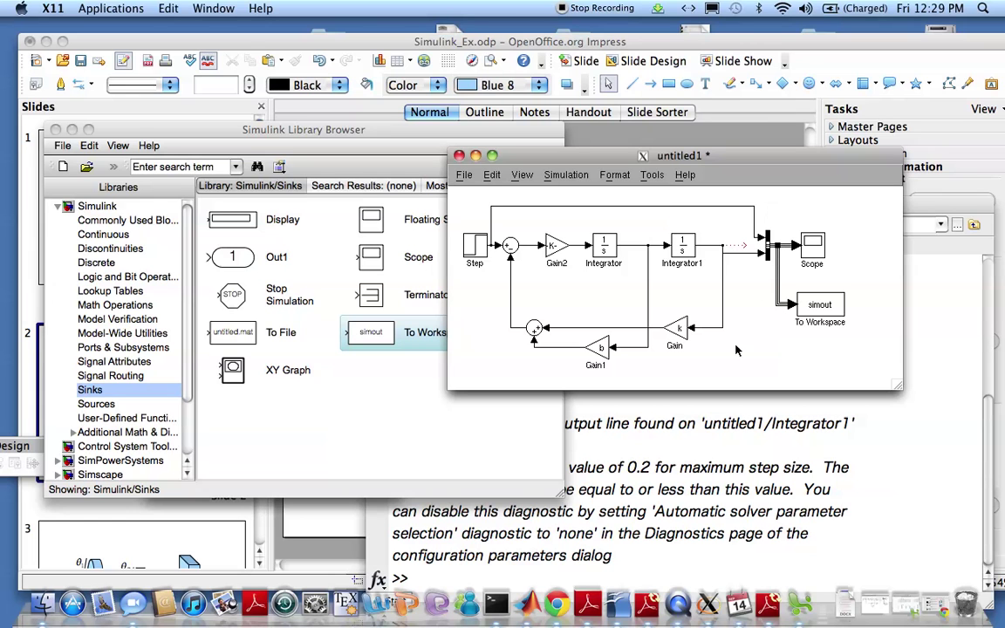
left_click(566, 174)
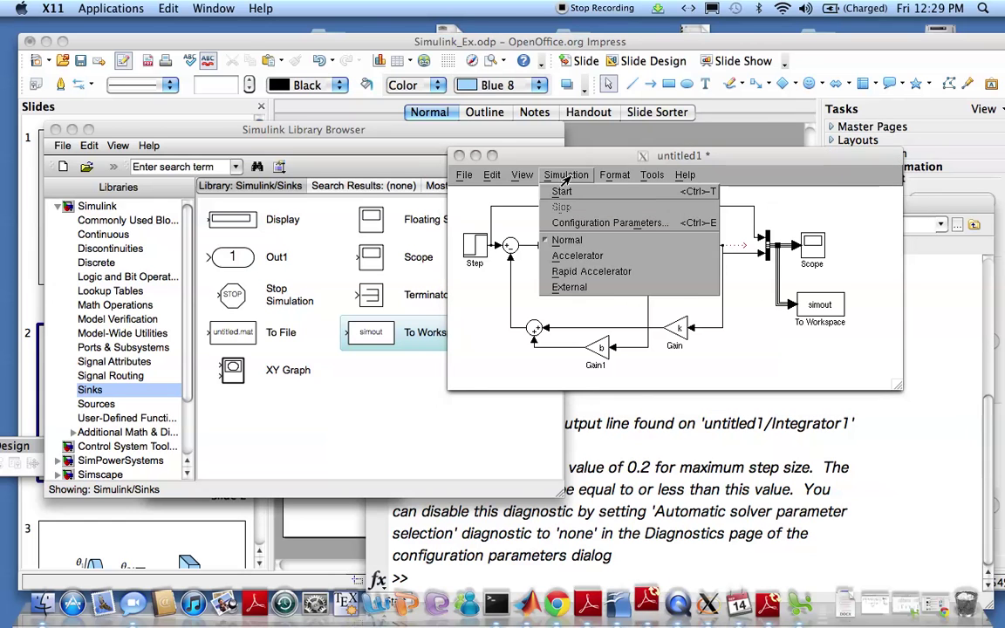
left_click(563, 189)
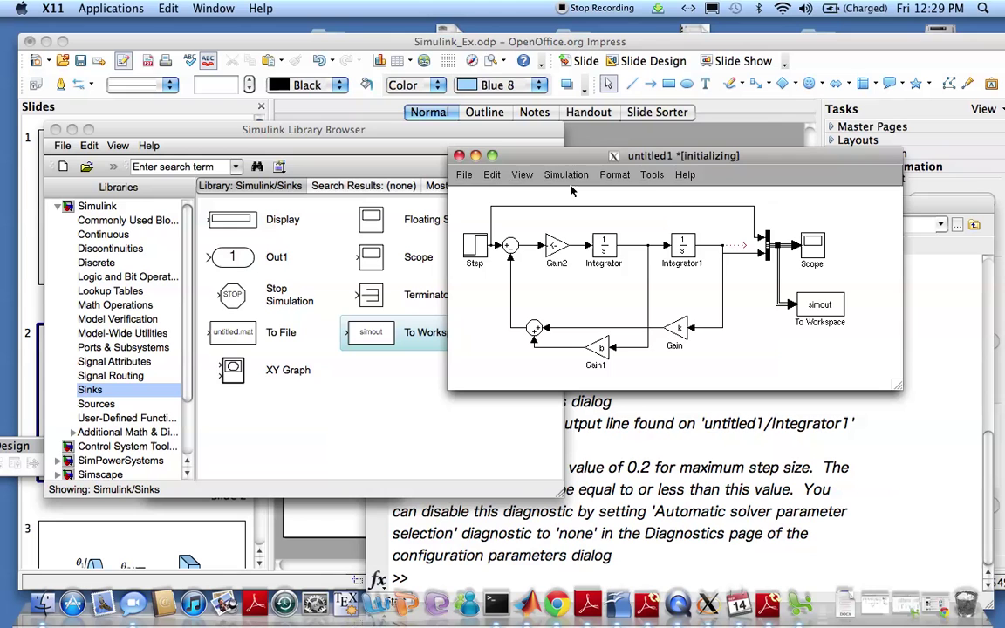
- Plot the logged data with simplot(simout) in the command window
left_click_drag(934, 213, 866, 73)
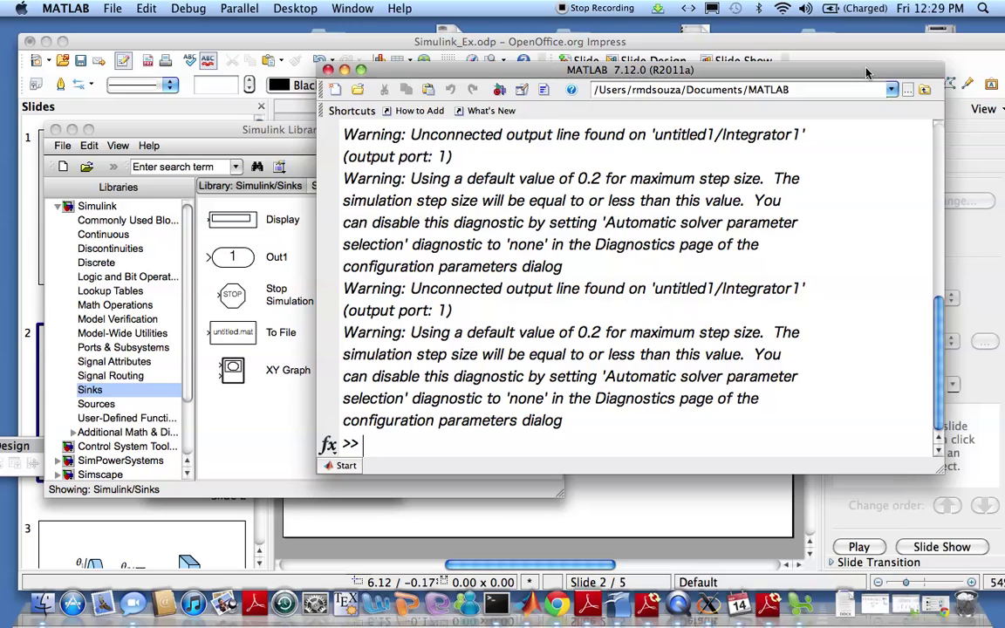
type("simplot(")
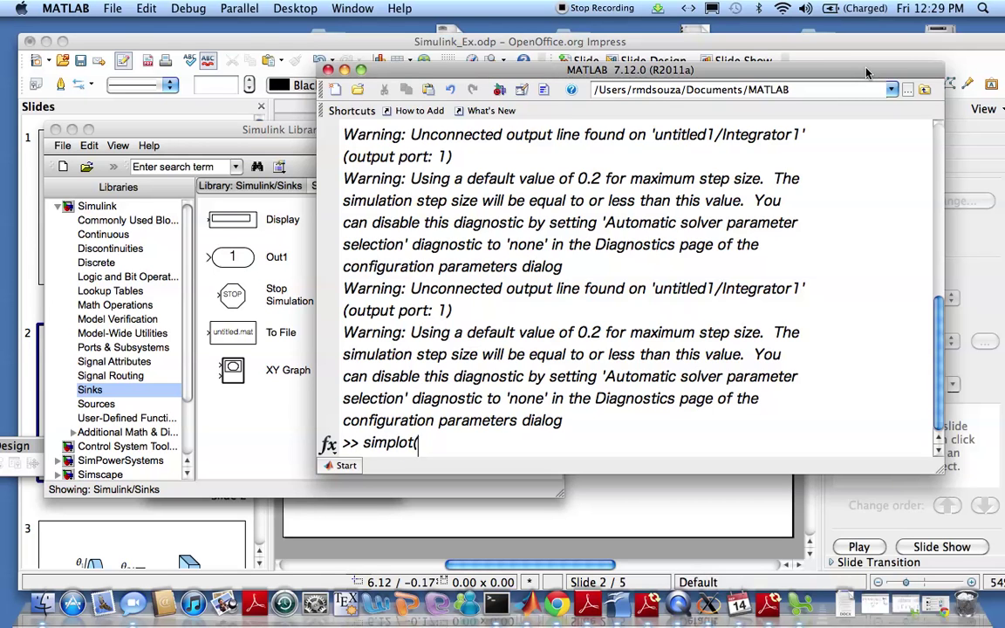
type("simout)")
key("Return")
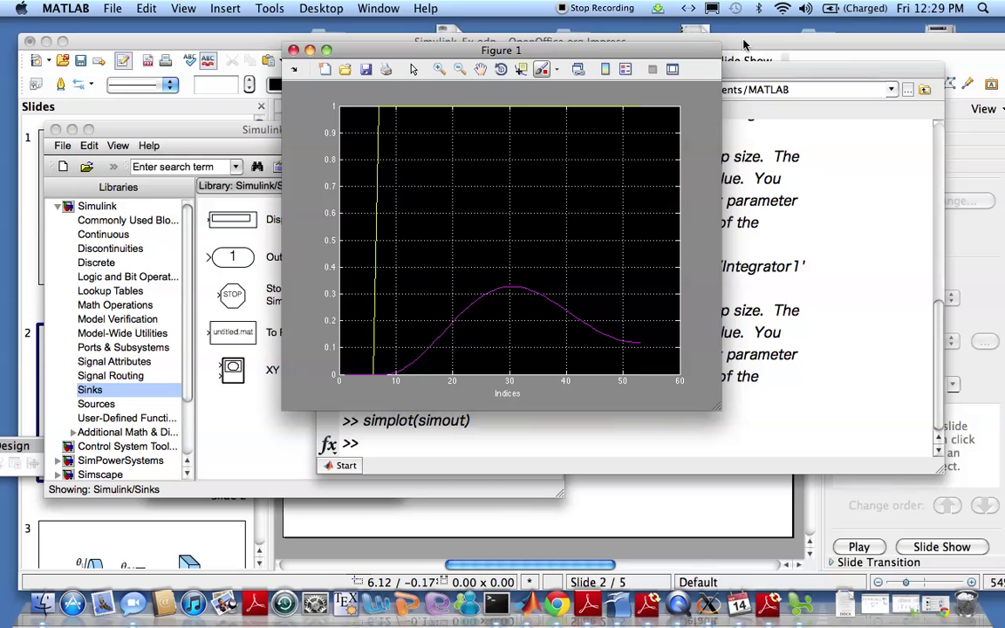
- Label the Figure 1 curves 'input' and 'output' with legend('input','output')
left_click_drag(545, 57, 453, 60)
left_click(797, 386)
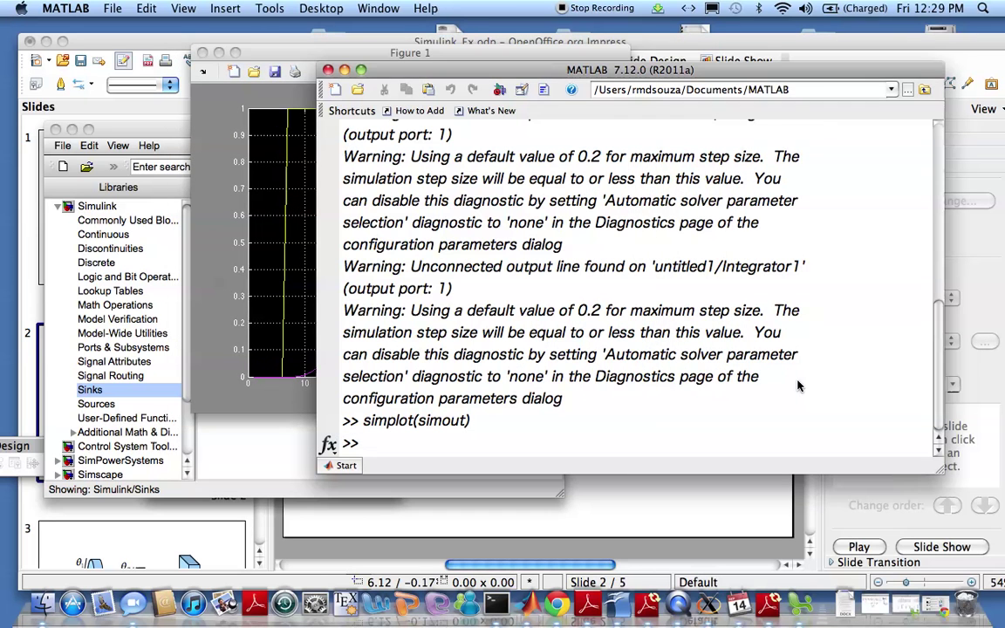
type("legend")
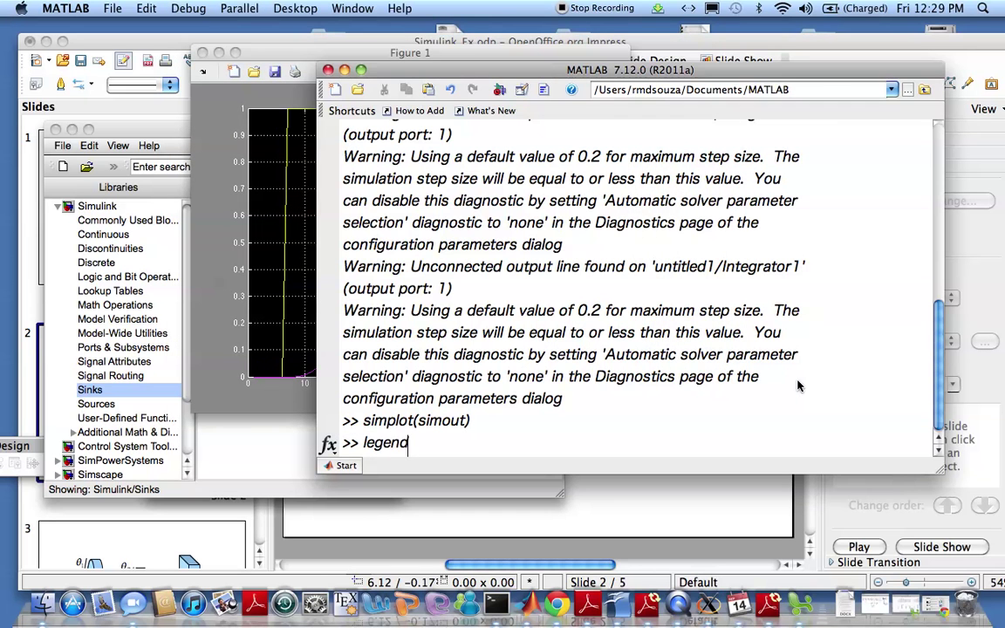
type("('input','output')")
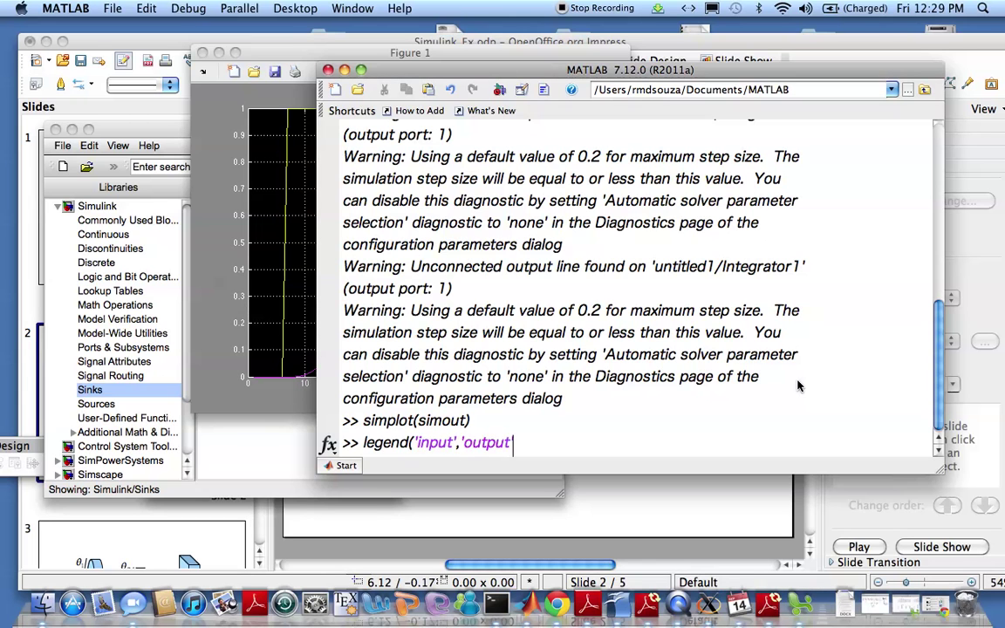
key("Return")
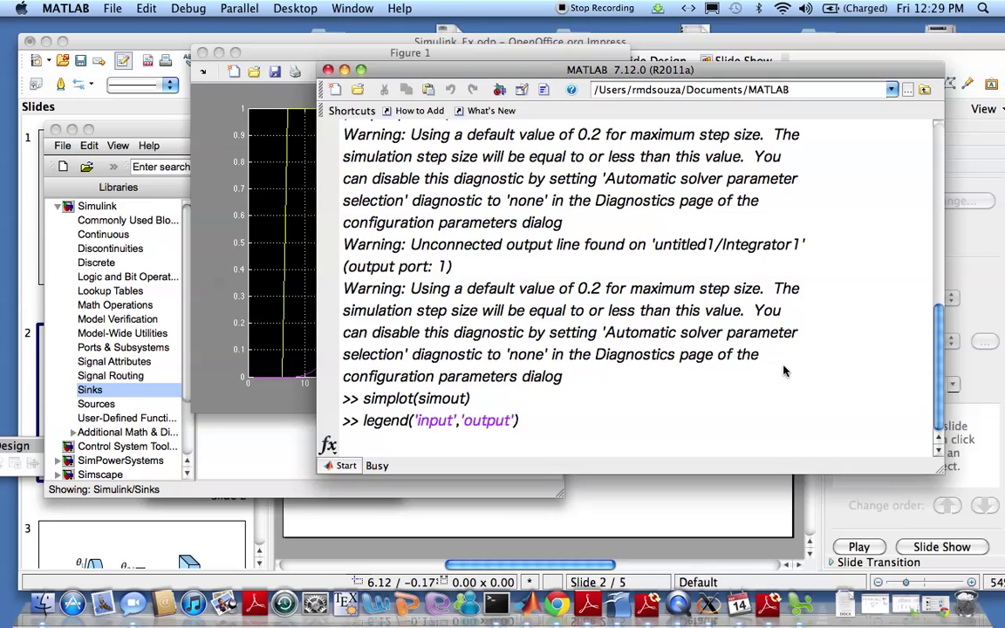
left_click(213, 268)
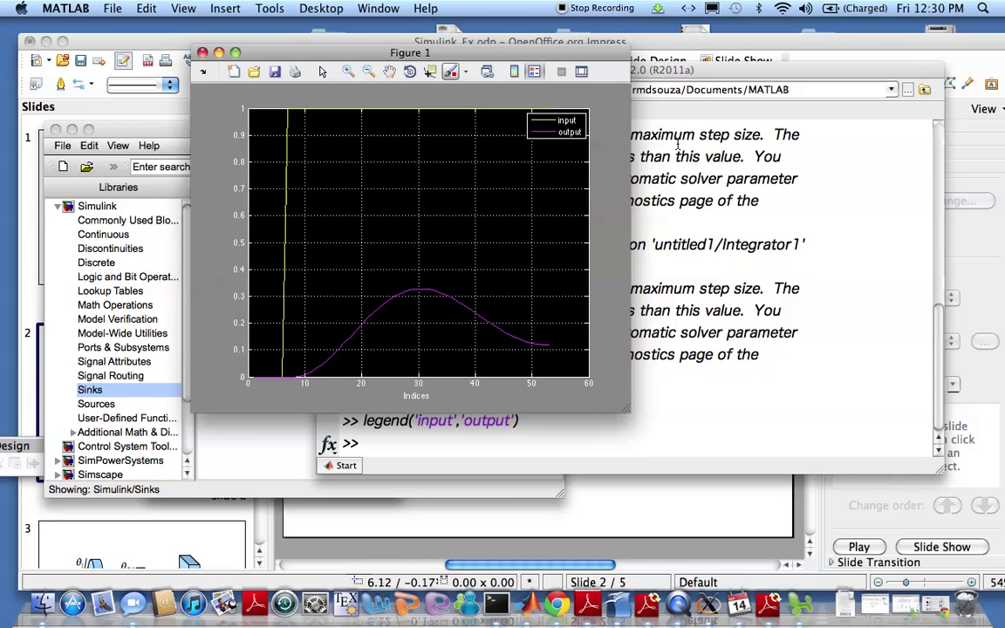
left_click(627, 66)
- Change the simulation Stop time to 100 in Configuration Parameters
left_click_drag(627, 66, 602, 329)
left_click(633, 202)
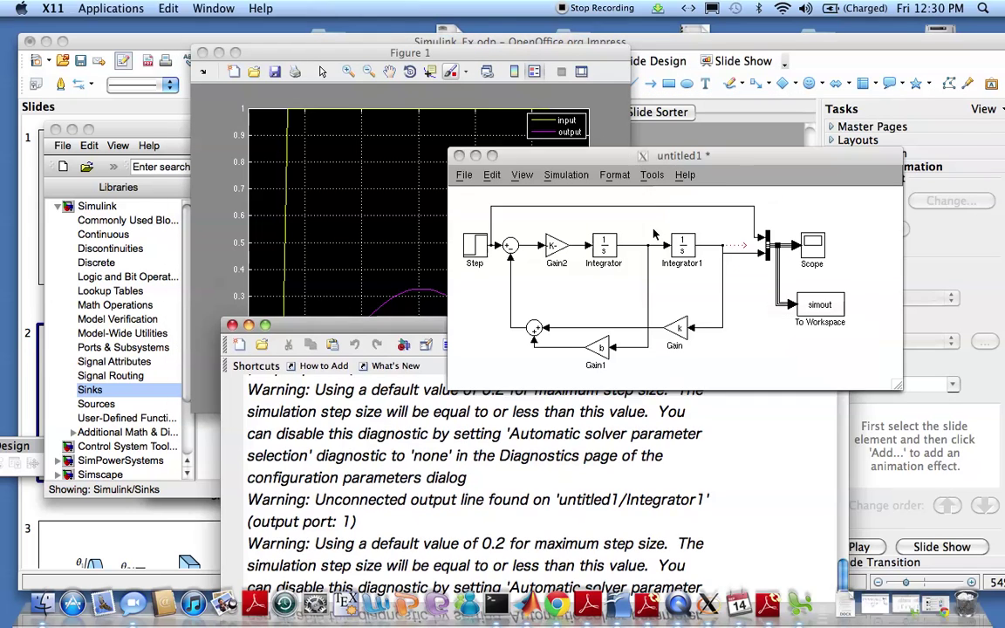
left_click(567, 175)
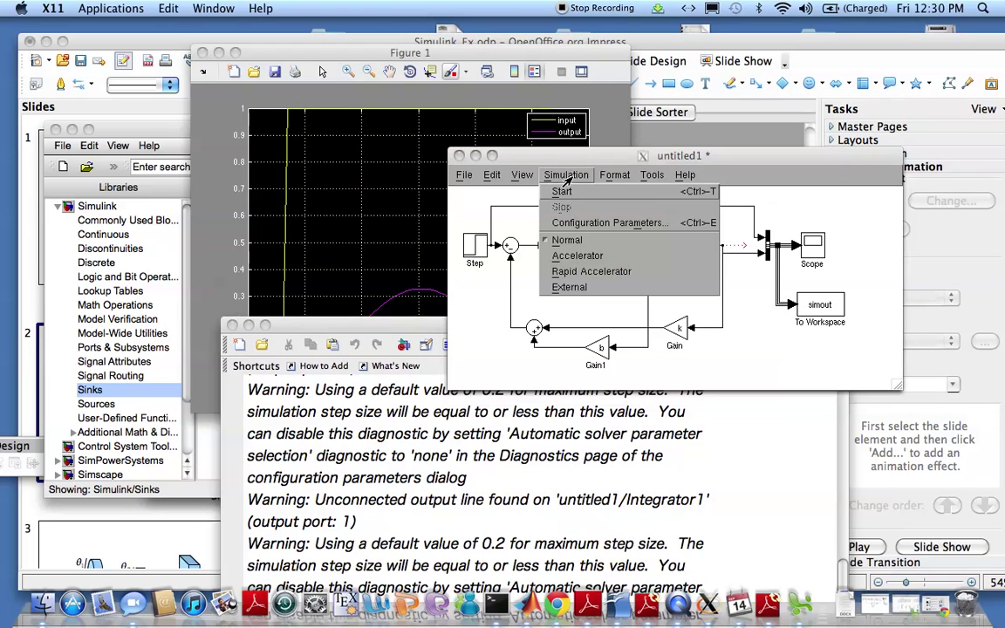
left_click(568, 224)
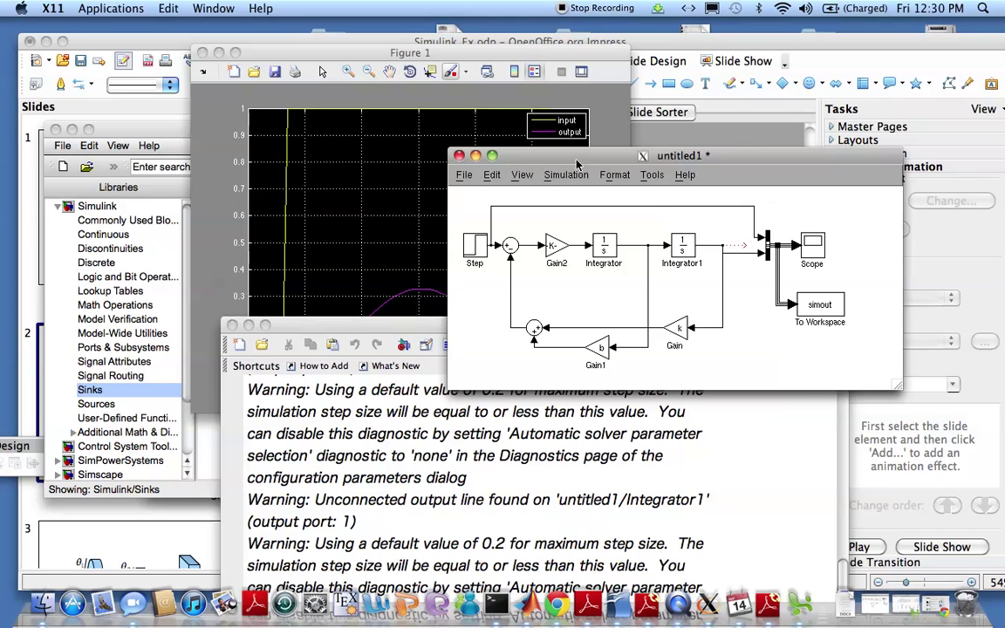
left_click_drag(576, 164, 499, 140)
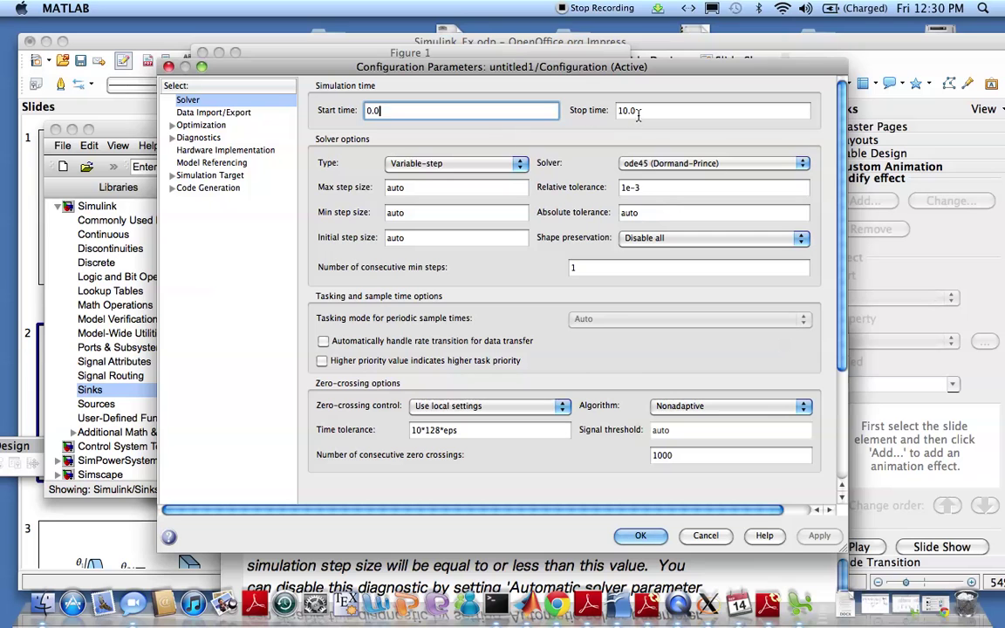
double_click(638, 117)
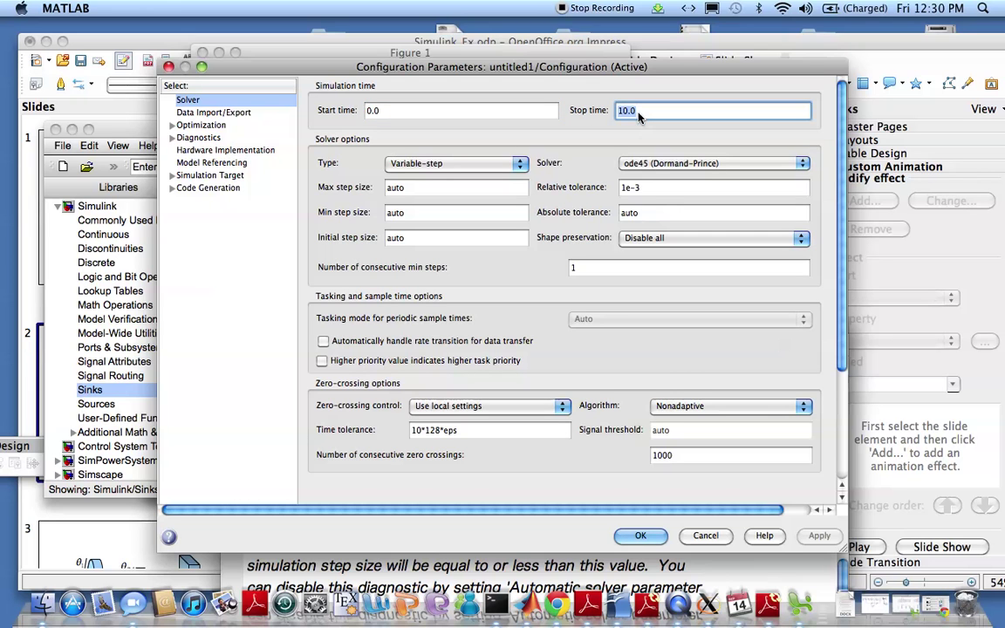
type("10")
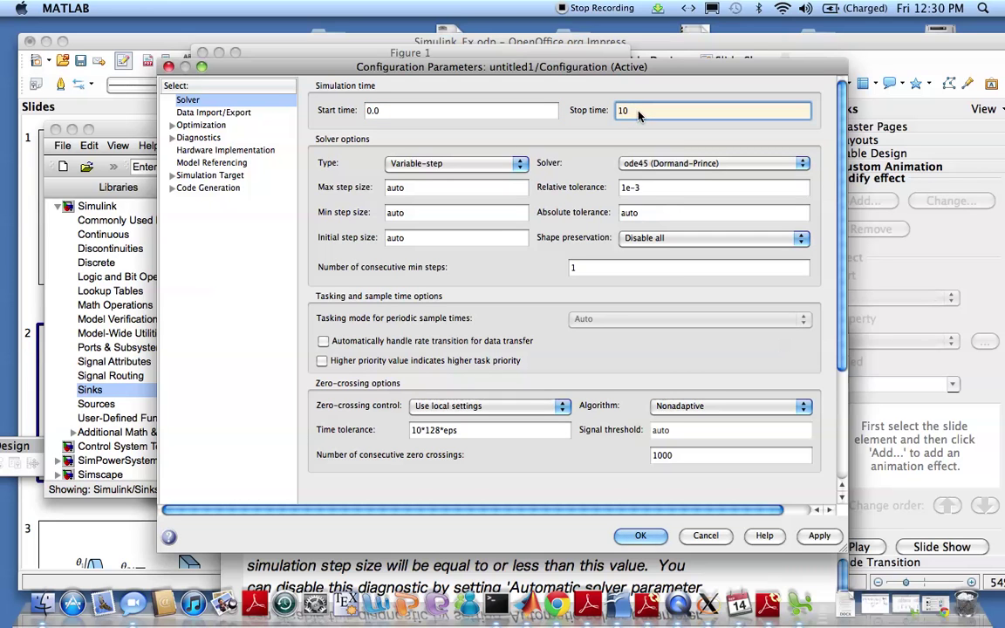
type("0")
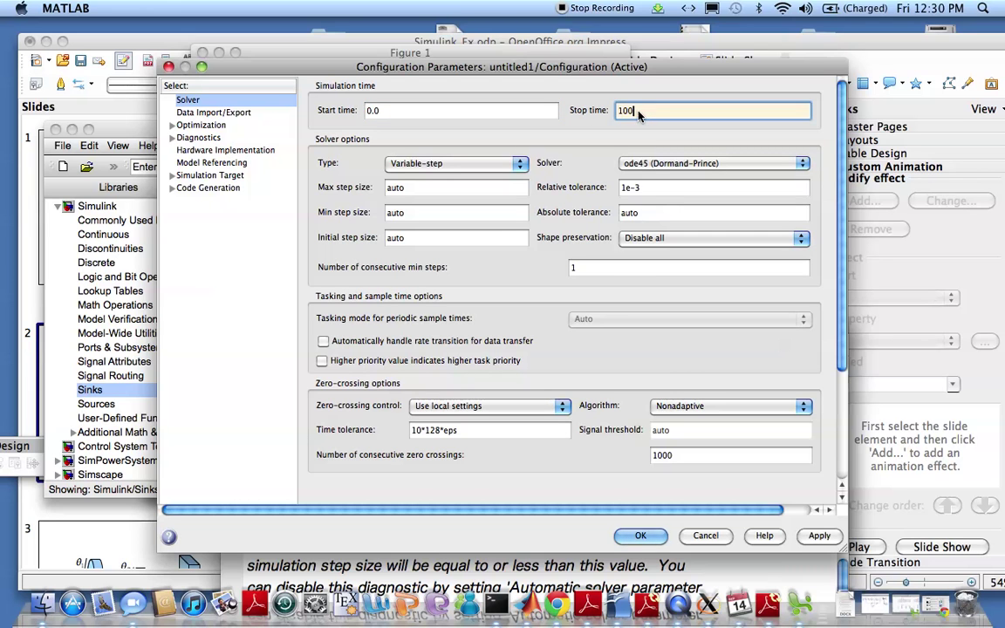
left_click(652, 537)
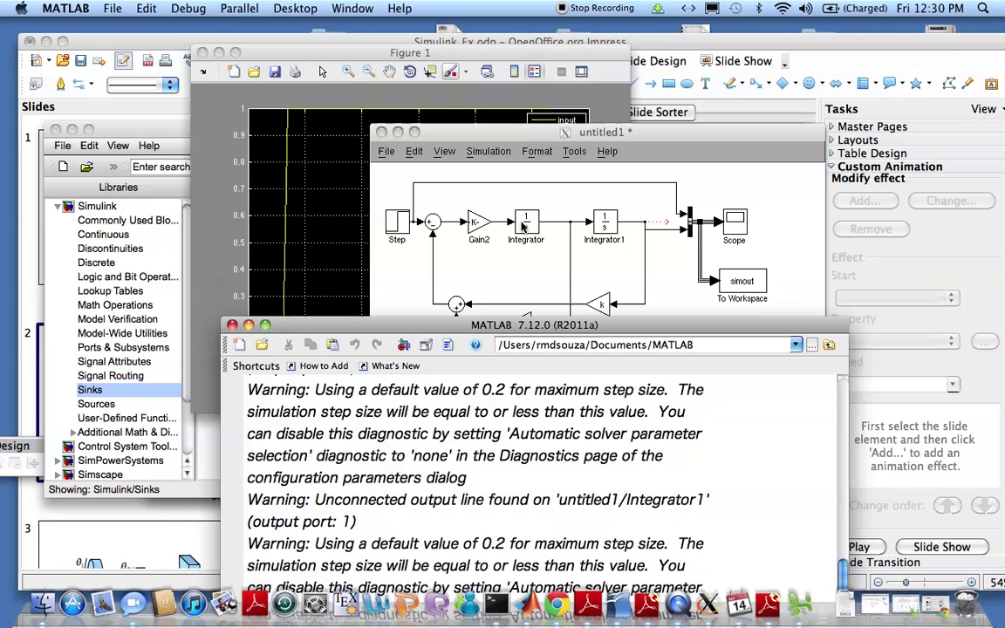
left_click(451, 136)
- Re-simulate and rerun simplot(simout), showing the output settling near 0.2
left_click(488, 151)
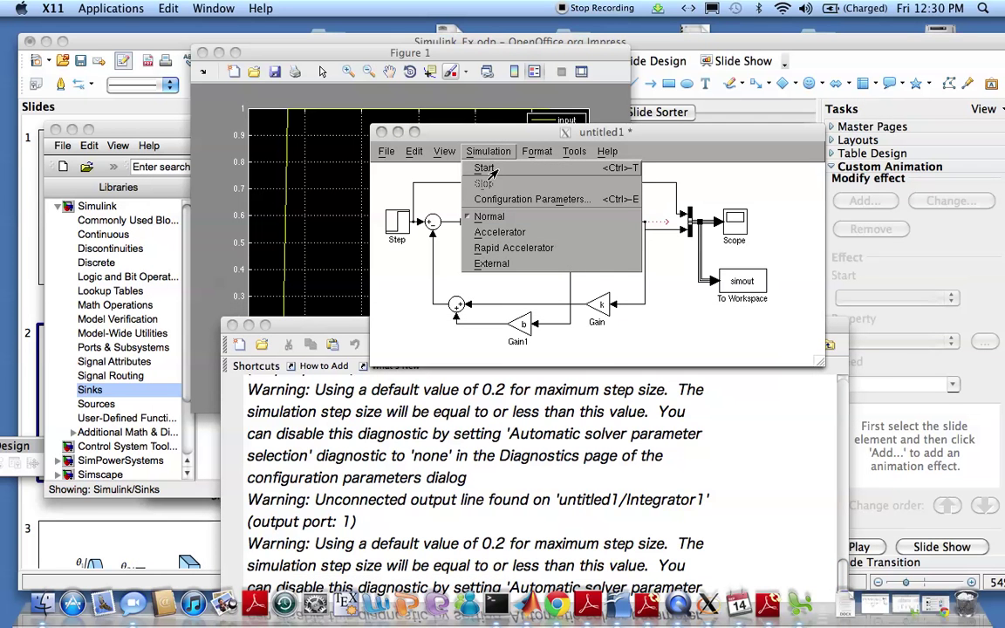
left_click(485, 169)
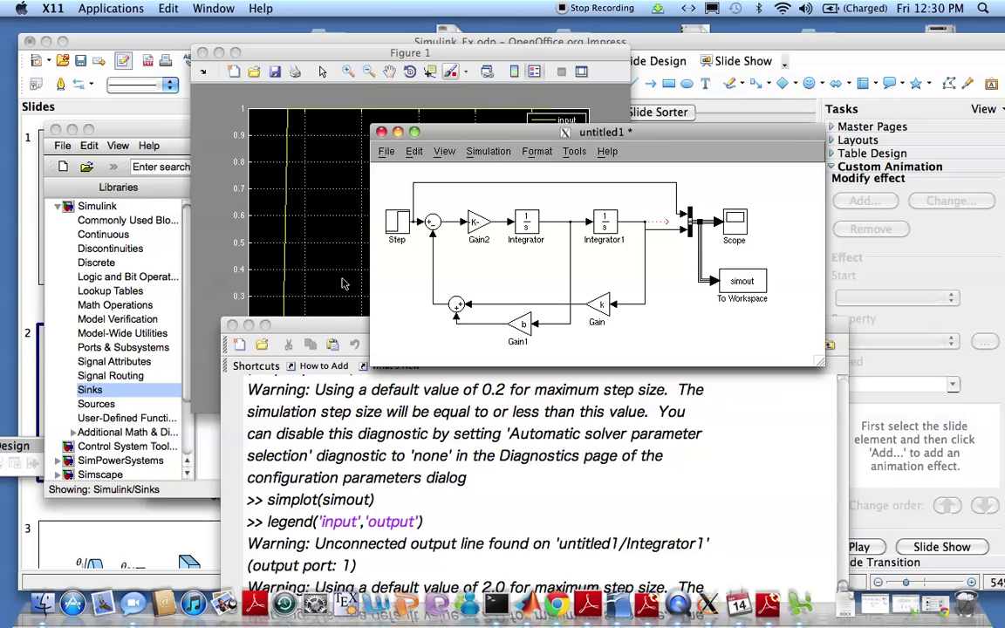
left_click_drag(309, 319, 319, 203)
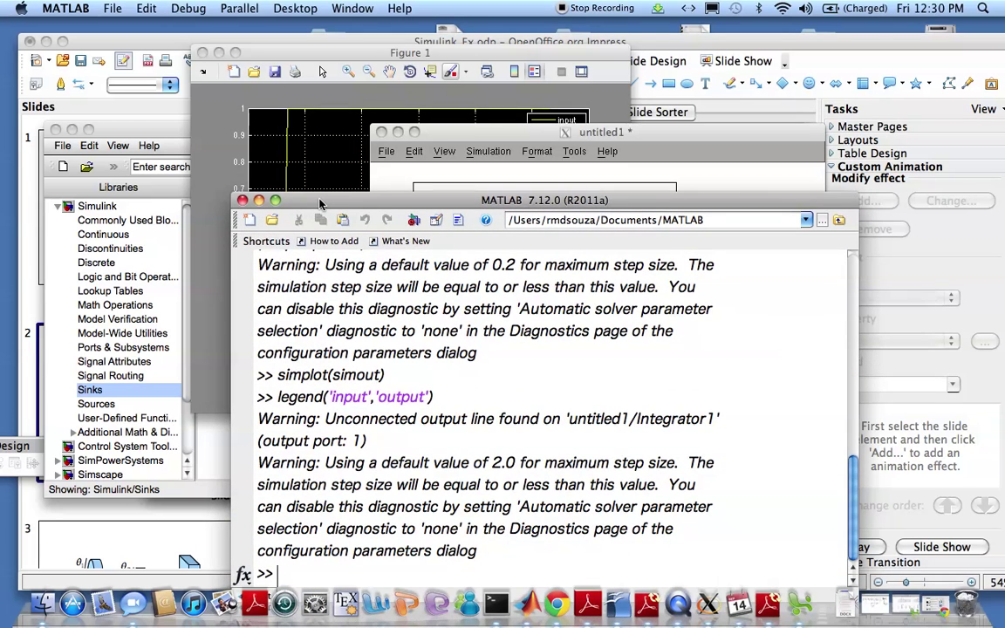
key("Up")
key("Up")
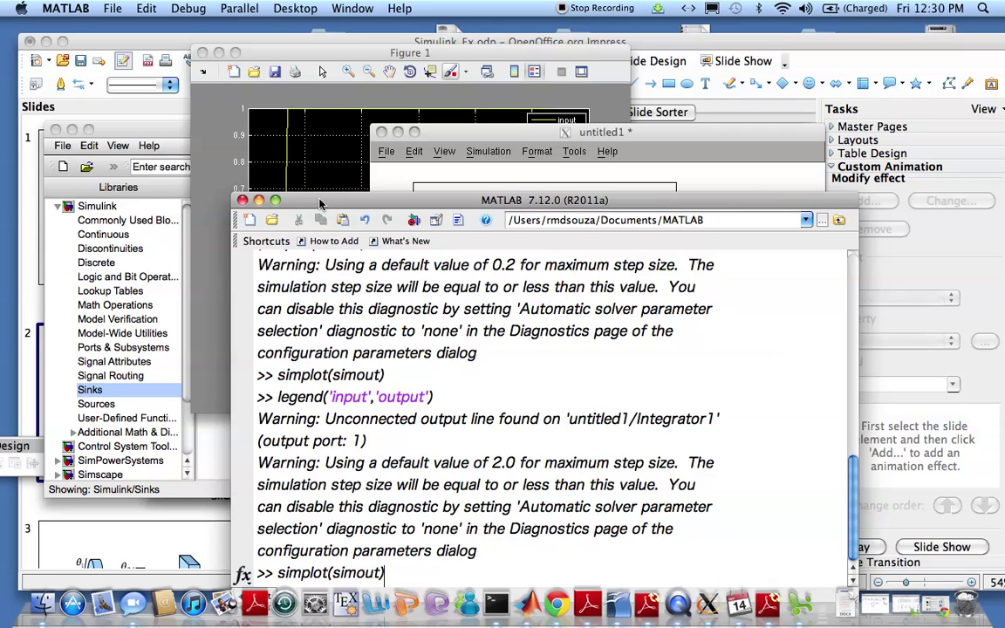
key("Return")
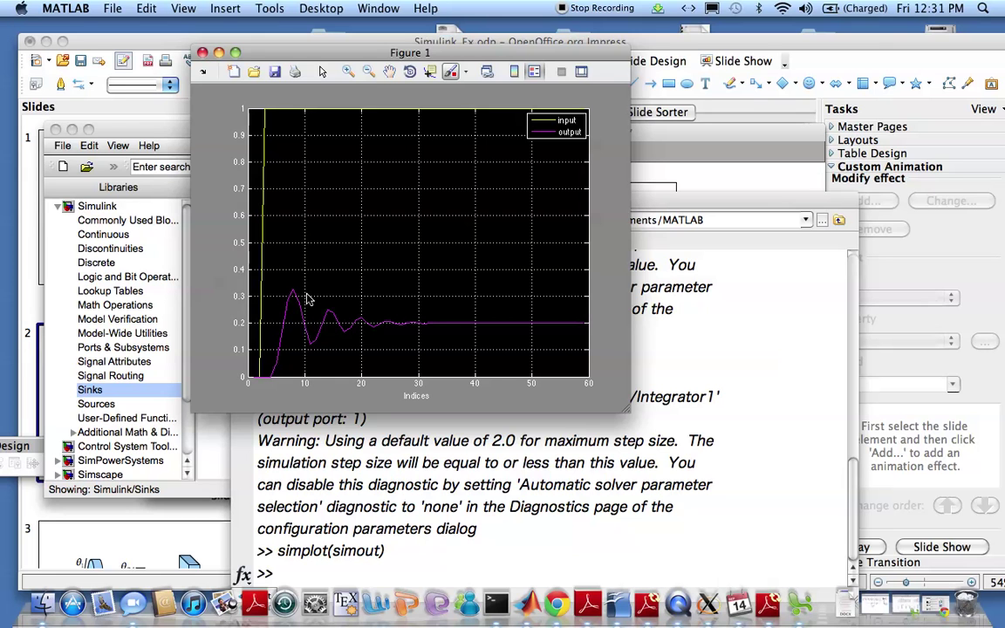
- Set the Bus Creator's Number of inputs to 3
left_click(684, 172)
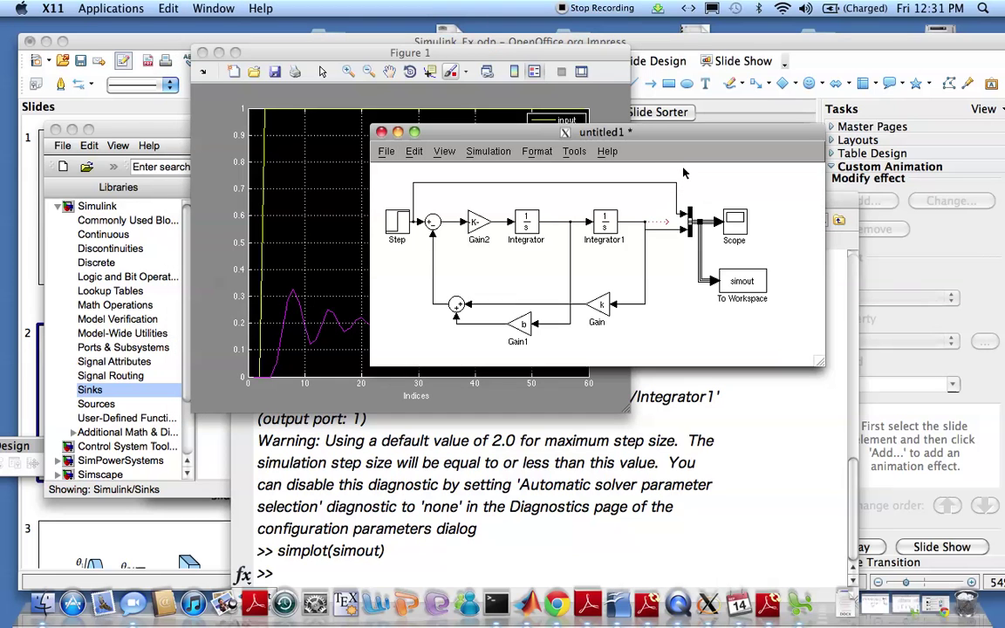
double_click(689, 229)
left_click(445, 195)
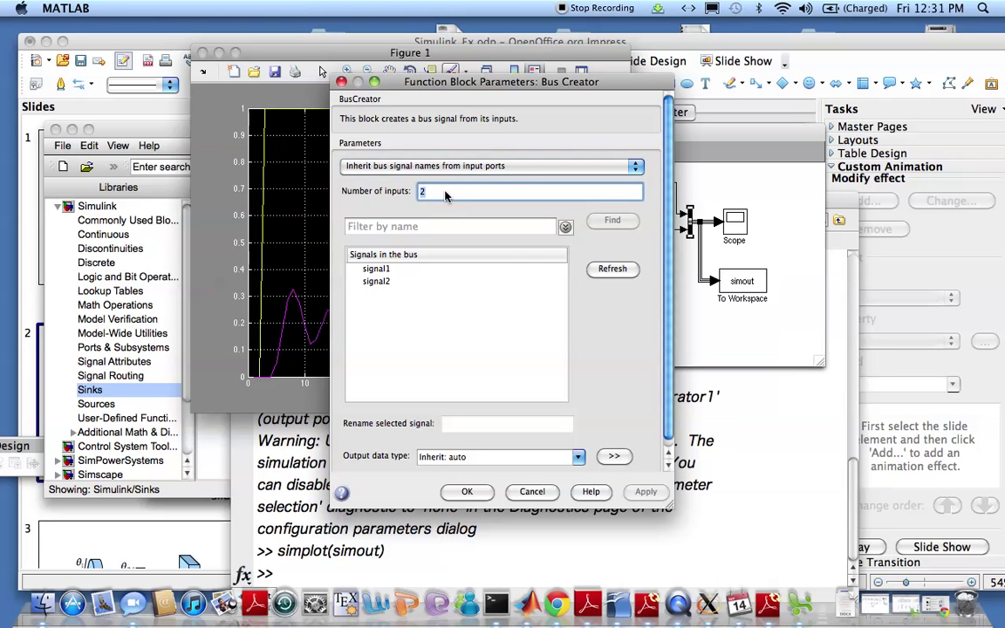
key("BackSpace")
type("3")
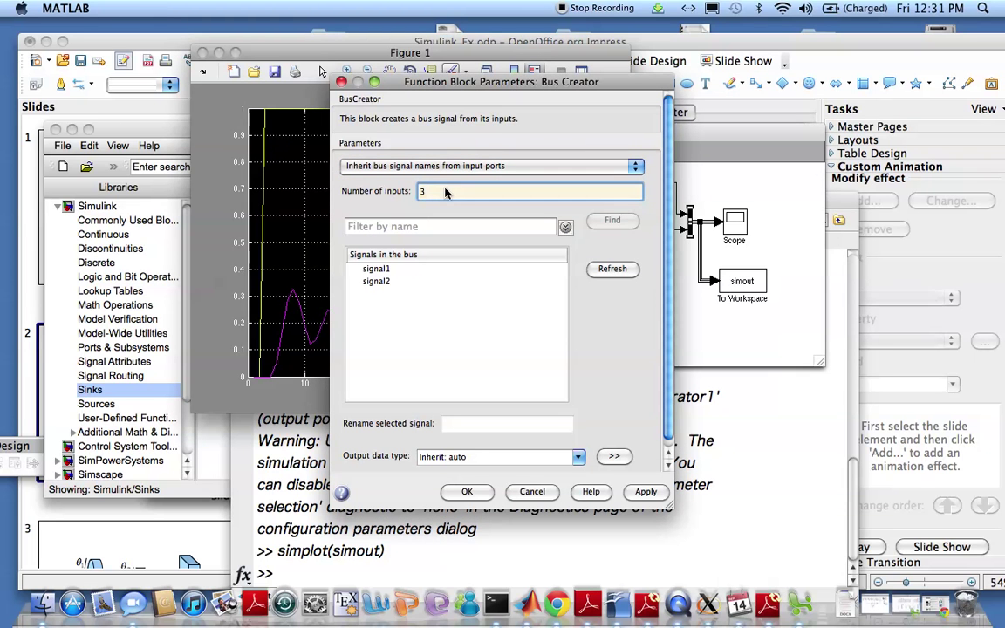
left_click(467, 492)
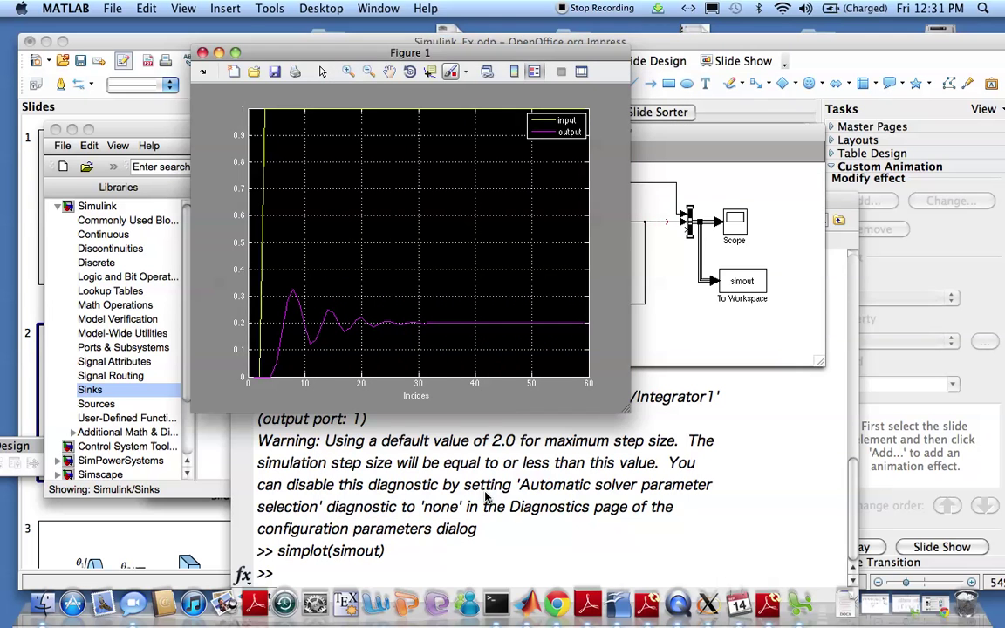
- Wire the Integrator output into the new bus input and tidy the connection lines
left_click(681, 354)
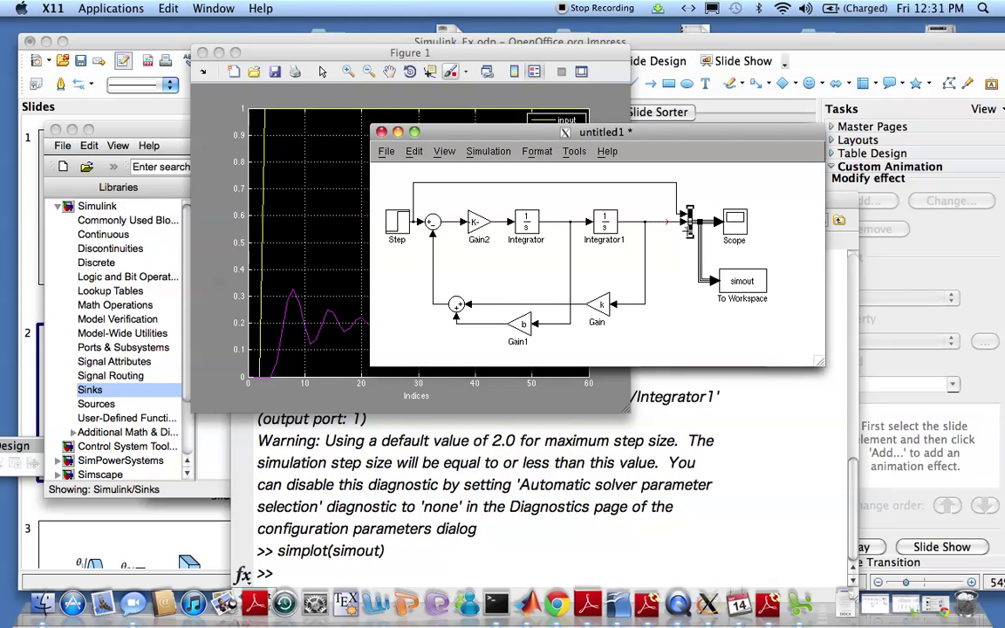
left_click_drag(683, 224, 627, 187)
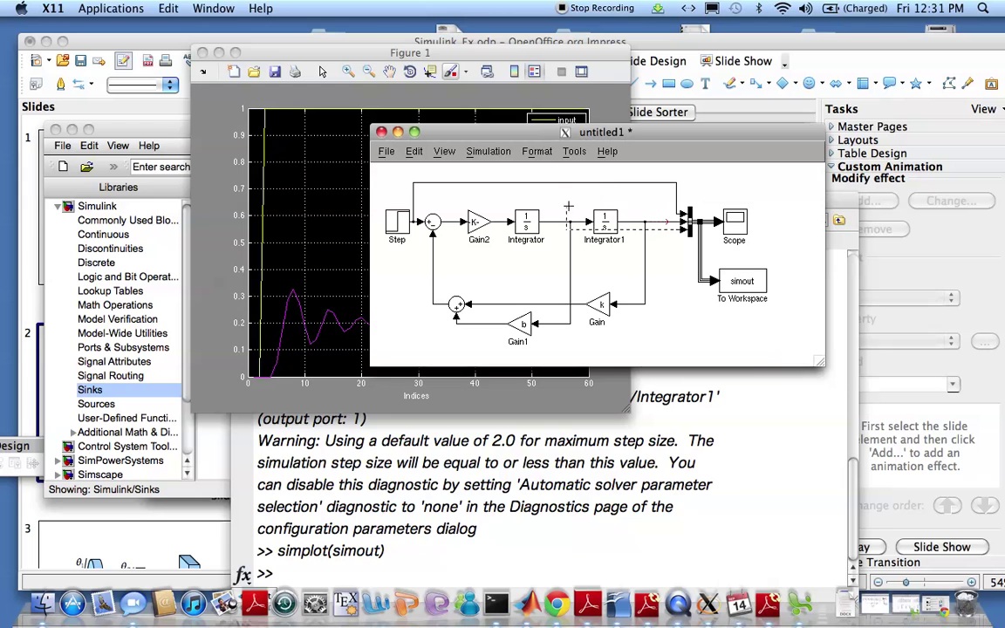
mouse_move(568, 207)
left_mouse_down()
mouse_move(564, 223)
mouse_move(569, 183)
mouse_move(611, 183)
mouse_move(649, 204)
left_mouse_up()
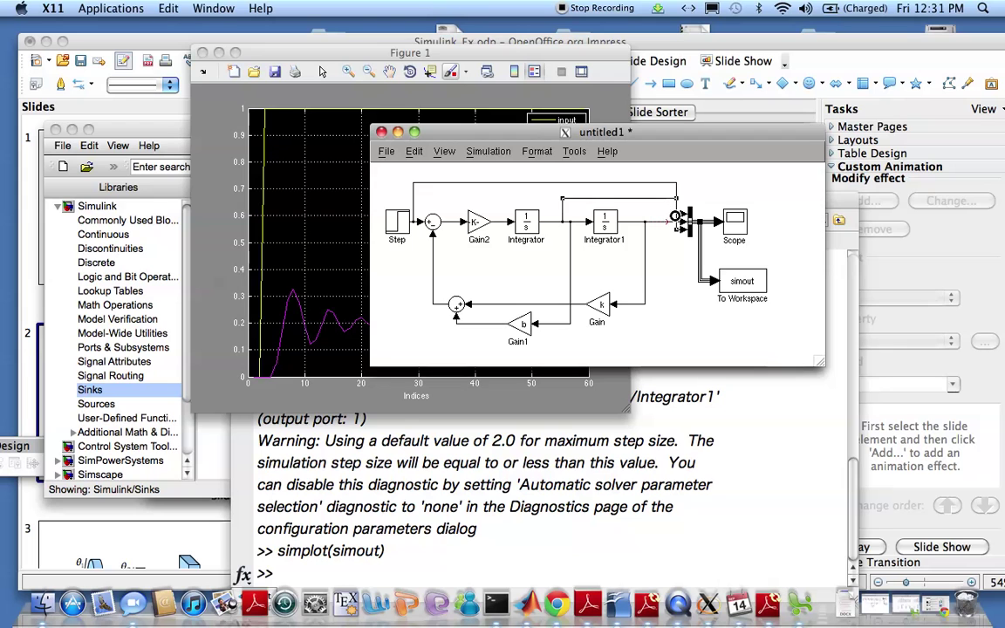
left_click(604, 184)
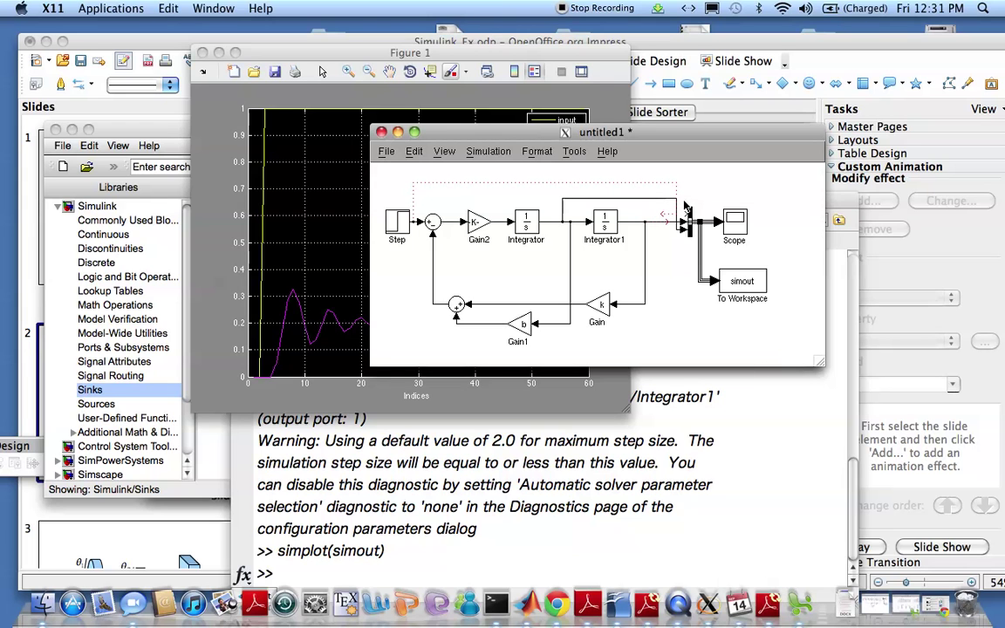
left_click_drag(688, 218, 412, 222)
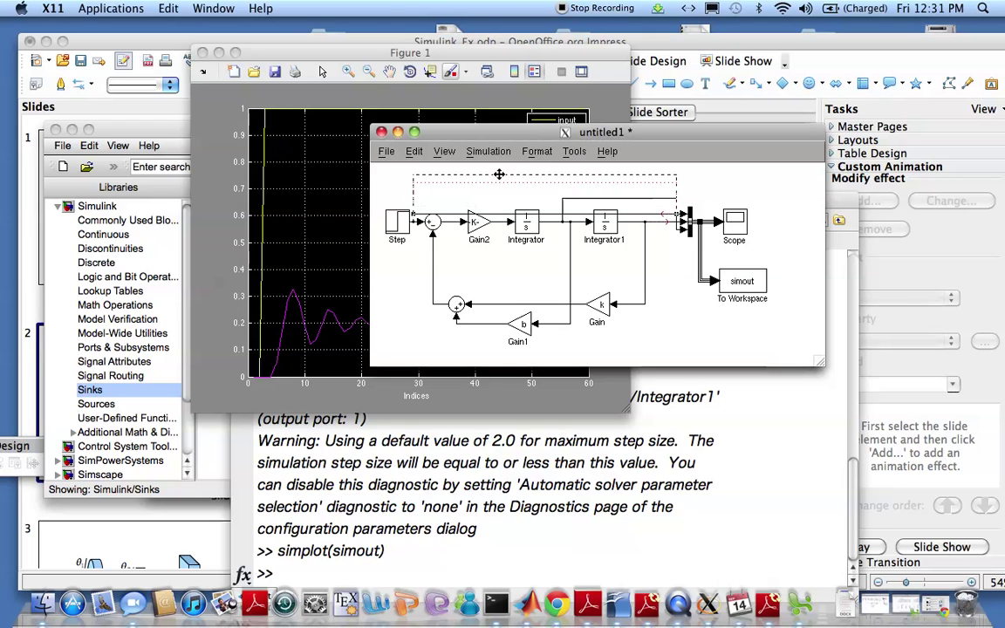
left_click(567, 182)
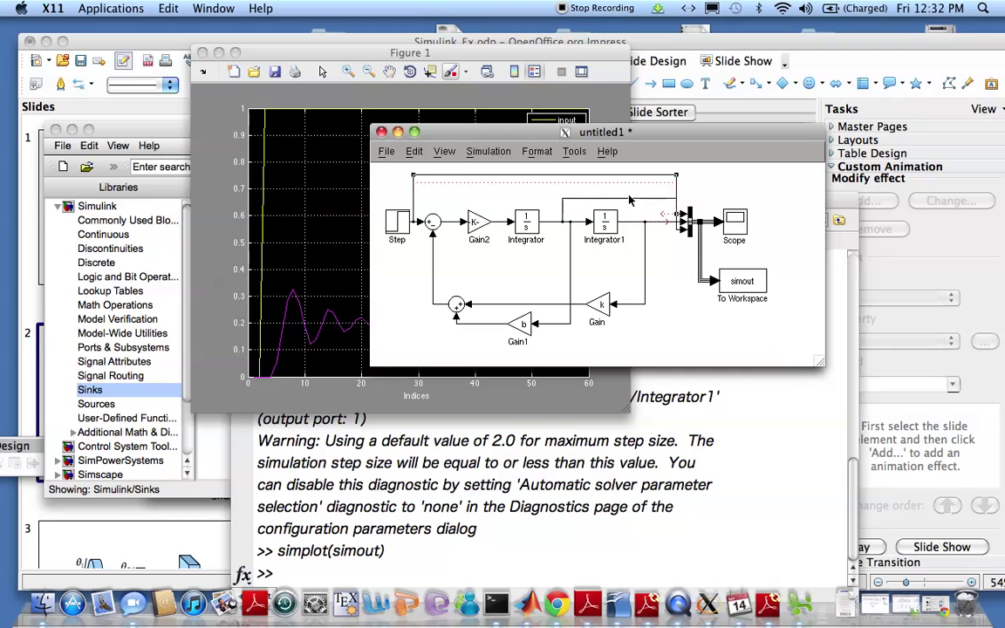
left_click_drag(566, 199, 628, 249)
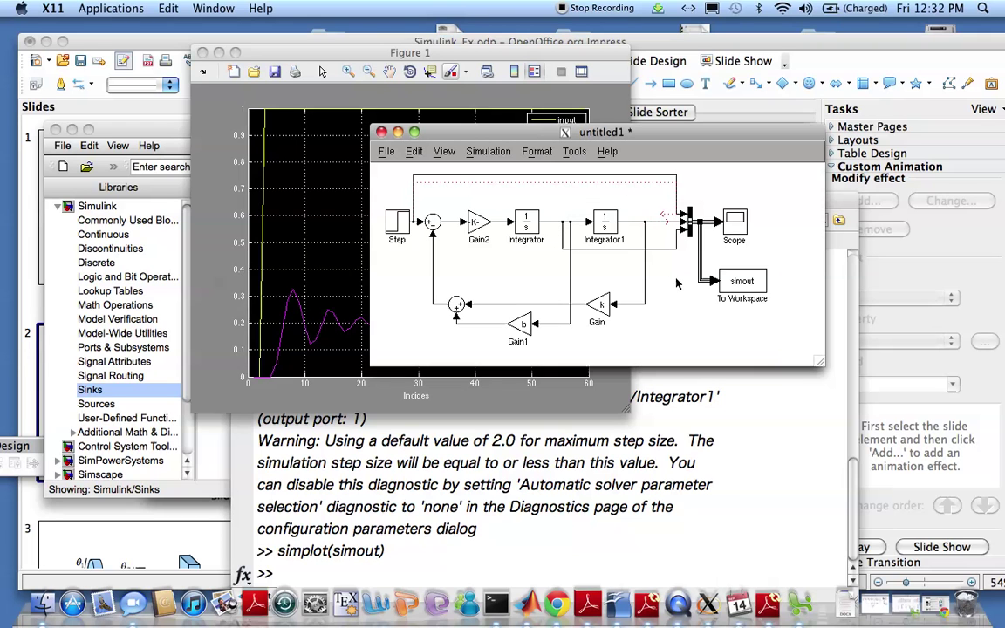
- Run the simulation with the three-input wiring
left_click(485, 153)
left_click(484, 168)
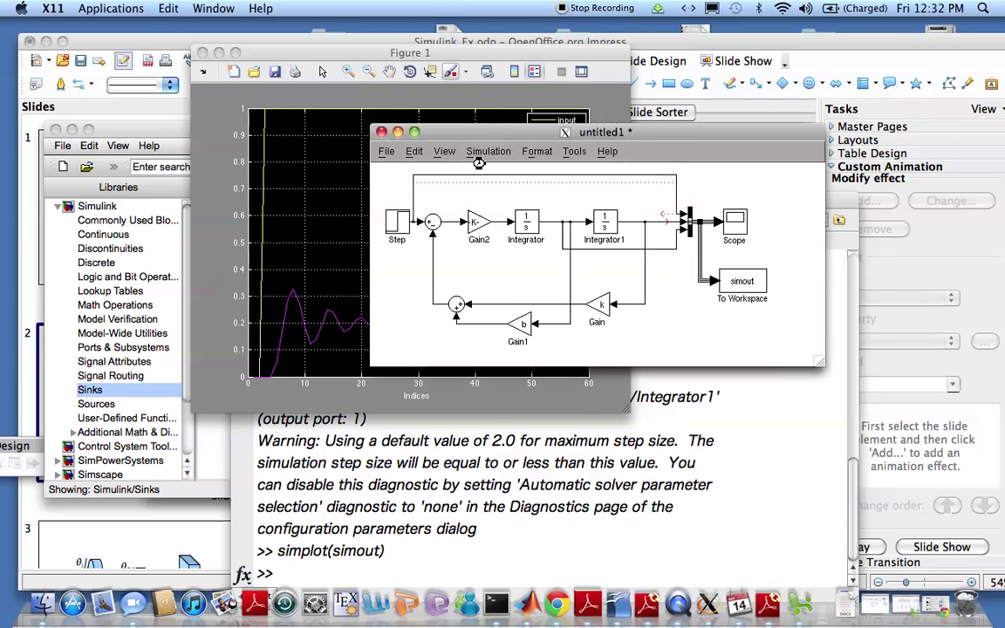
left_click(585, 469)
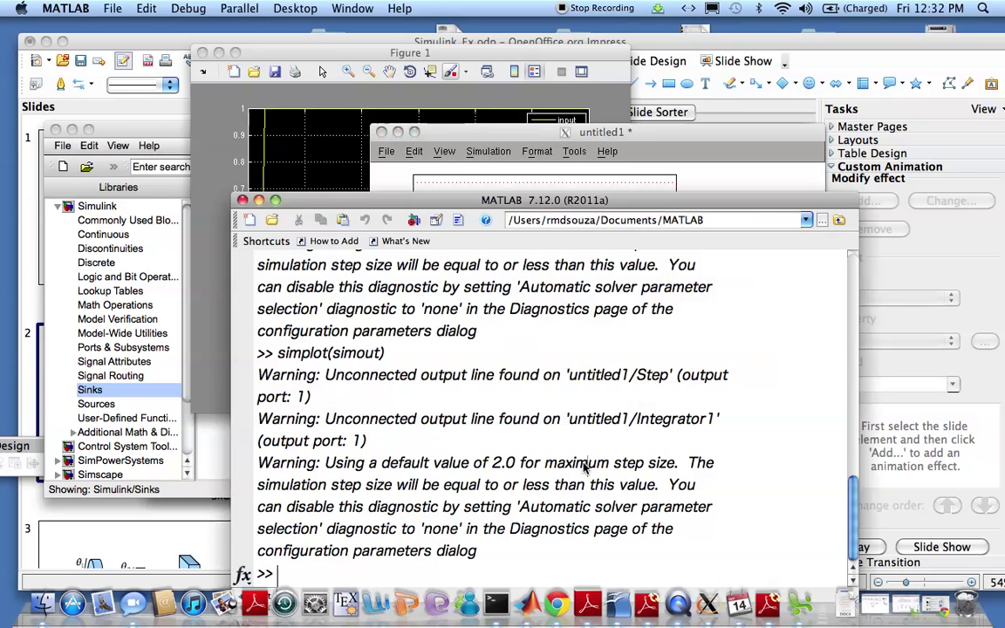
- Replot the three-signal output with simplot(simout)
left_click(737, 177)
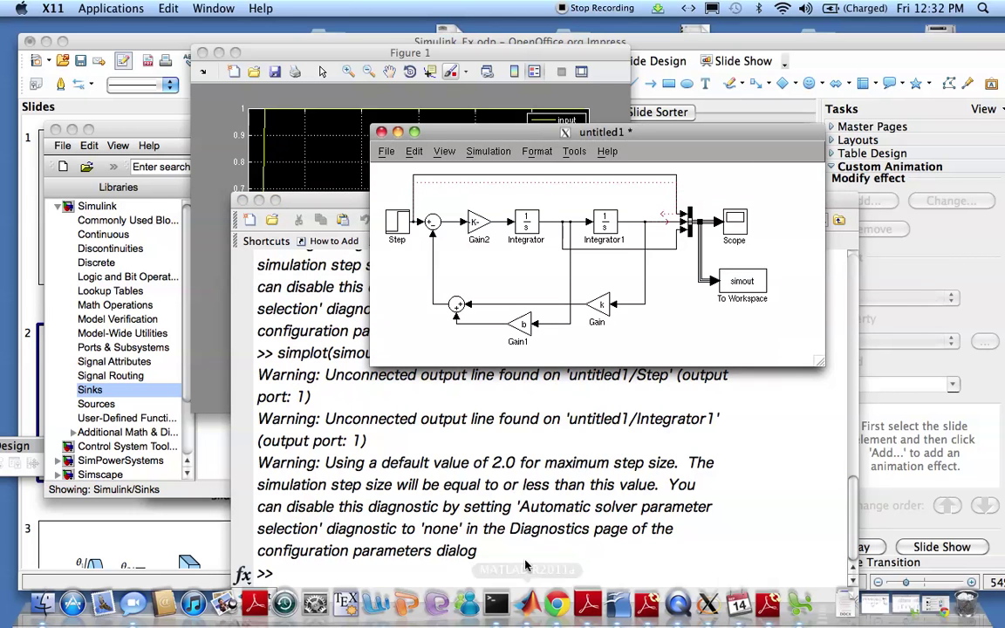
left_click(527, 553)
key("Up")
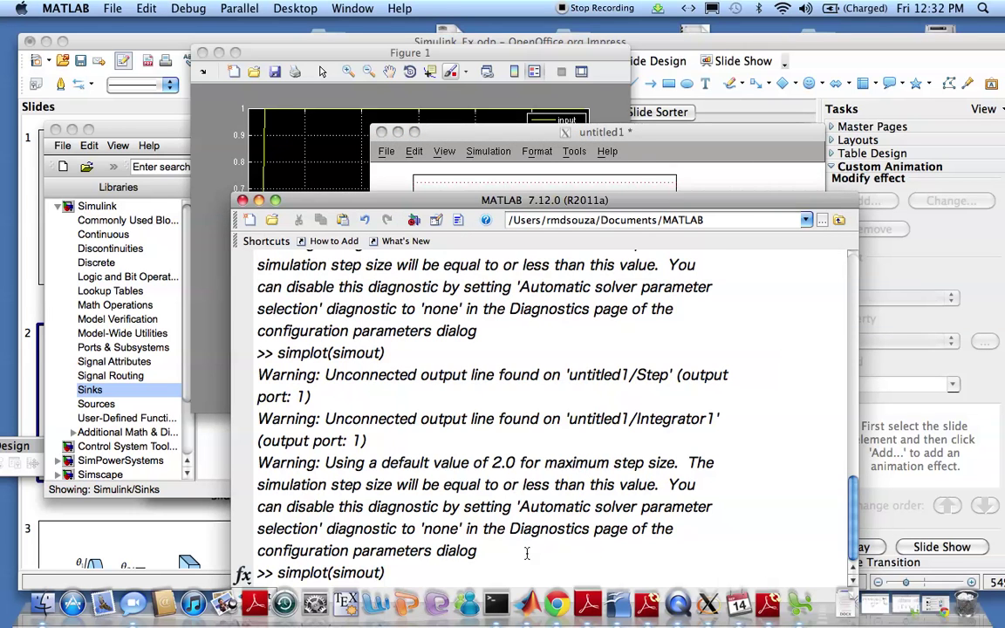
key("Return")
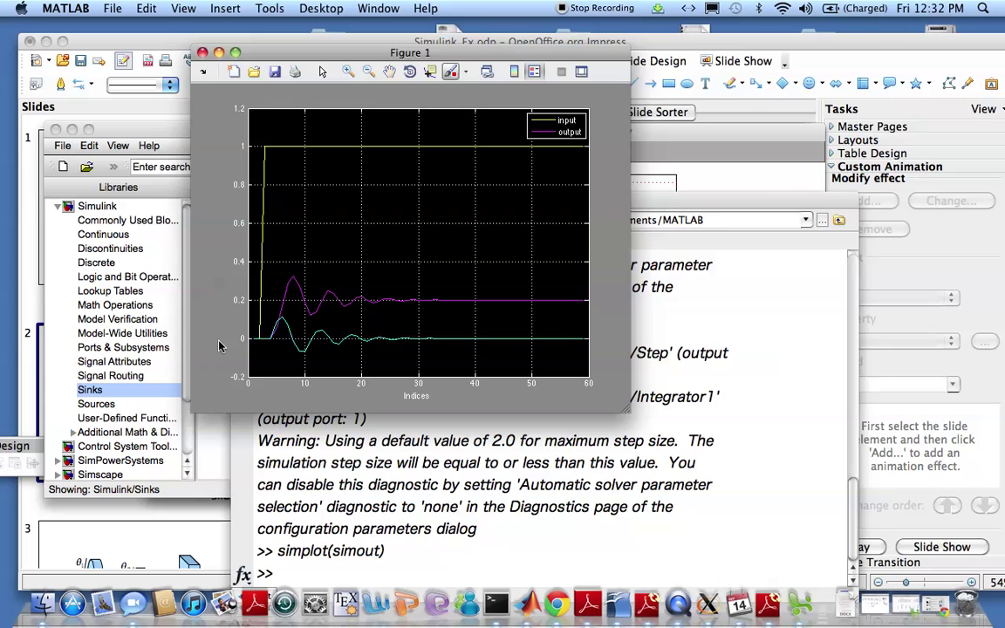
- Apply the legend('input','position','velocity') labels to Figure 1
left_click(402, 515)
key("Up")
key("Up")
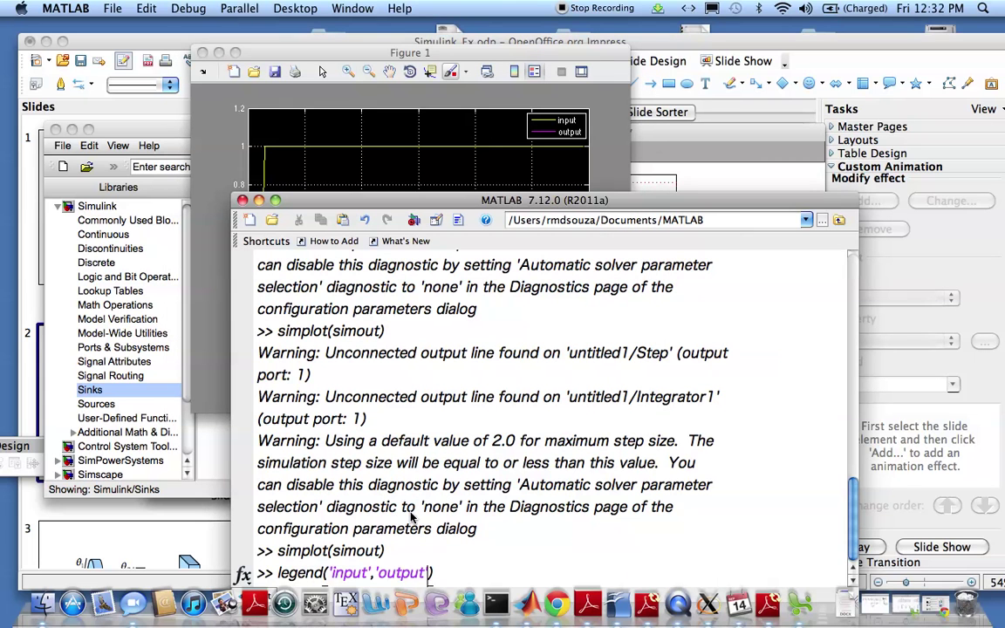
key("BackSpace")
key("BackSpace")
key("BackSpace")
key("BackSpace")
key("BackSpace")
key("BackSpace")
type("position'")
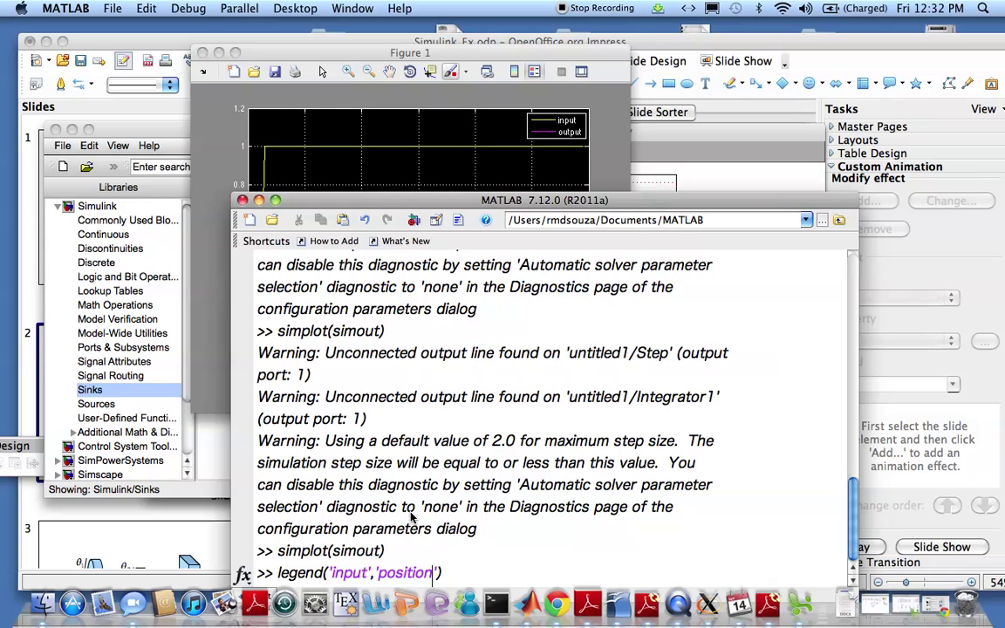
type(",'velocity'")
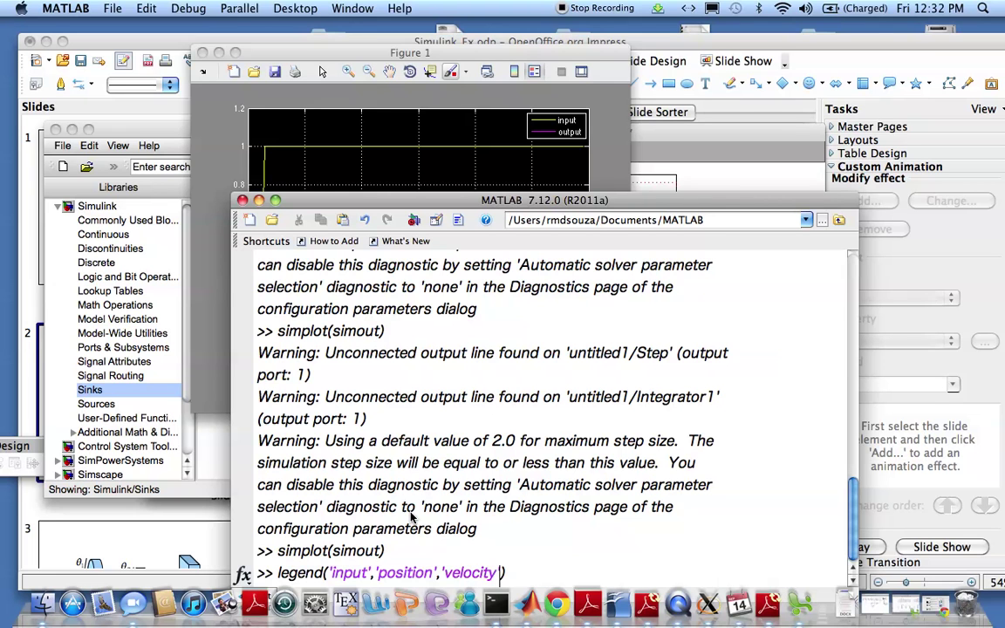
key("Return")
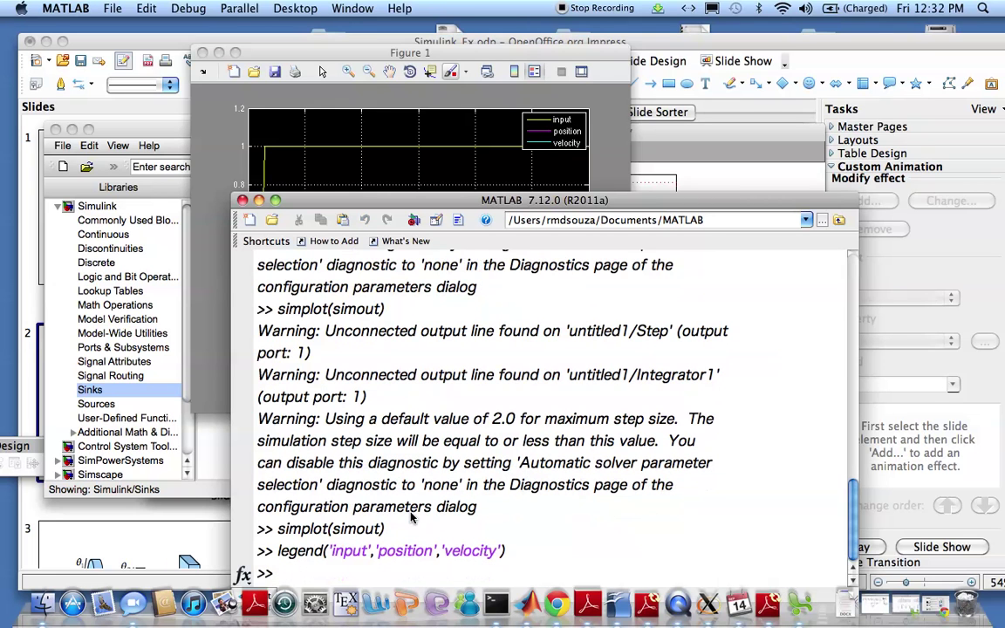
left_click(319, 114)
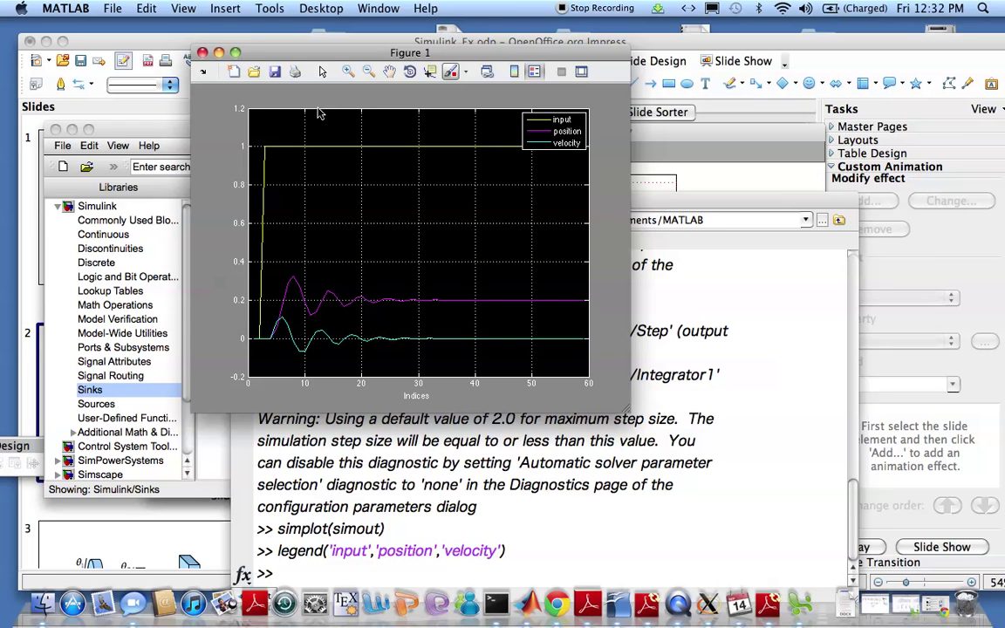
left_click(679, 605)
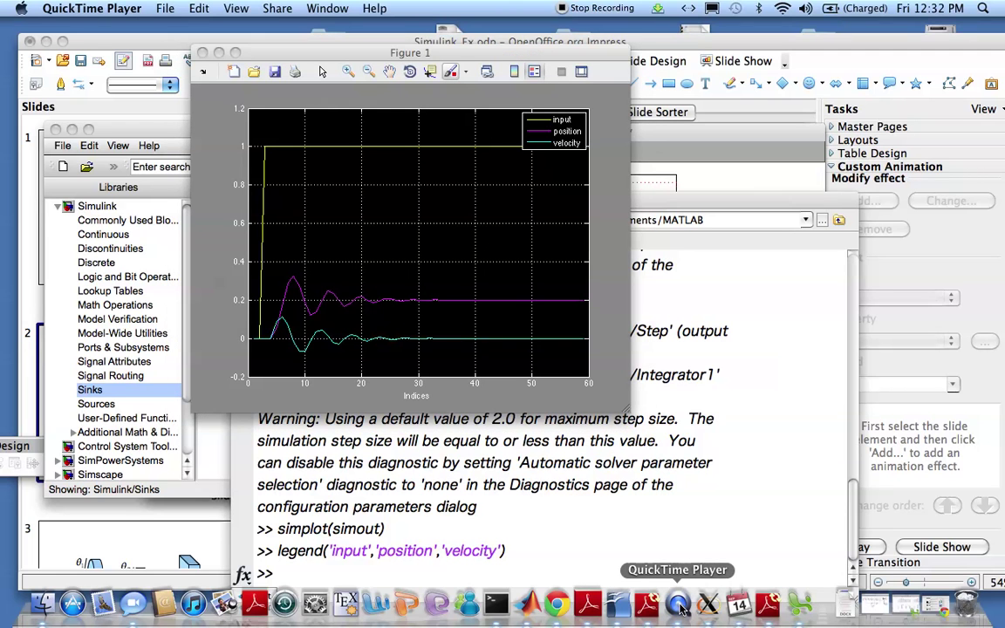